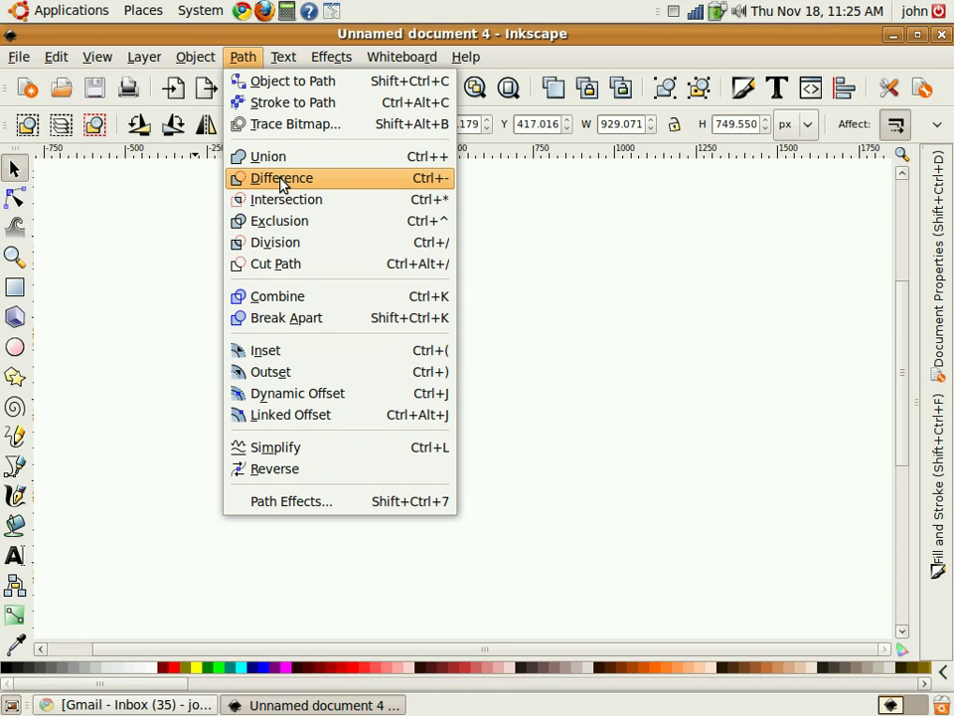
Draw a three-cornered star as a triangle about 736 by 674 px and move it down to the middle of the canvas
{"action": "left_click", "coordinate": [167, 210]}
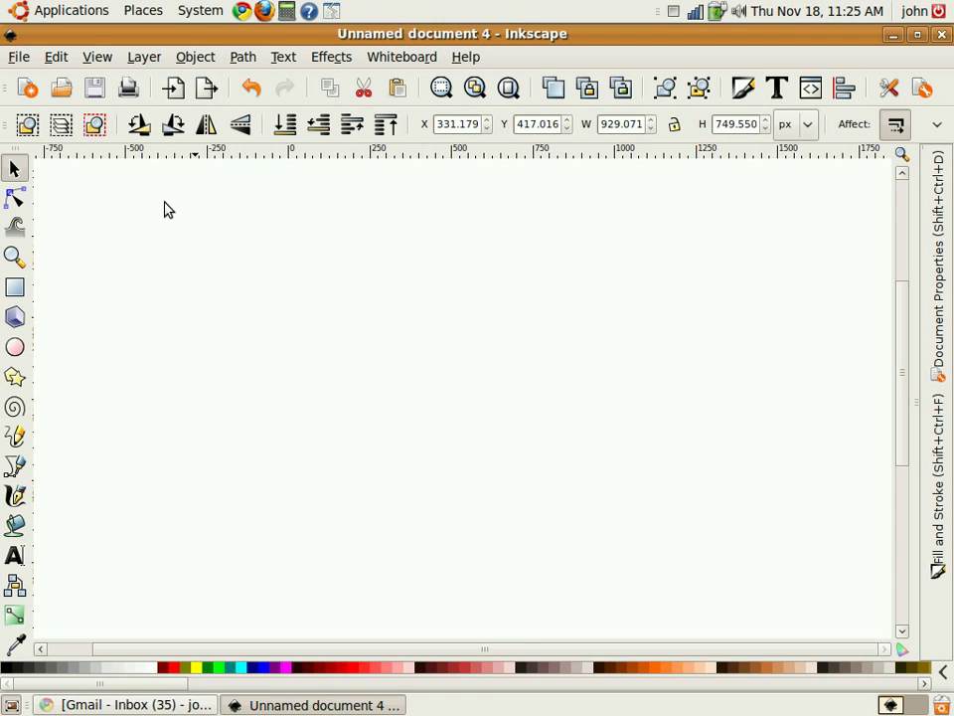
{"action": "left_click", "coordinate": [15, 288]}
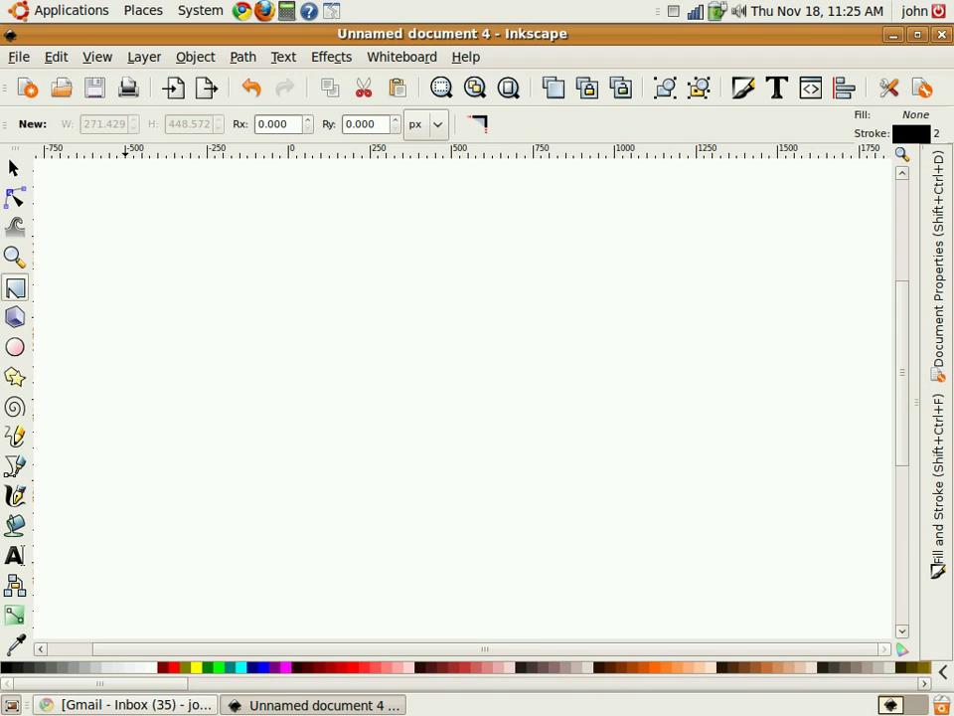
{"action": "left_click", "coordinate": [15, 377]}
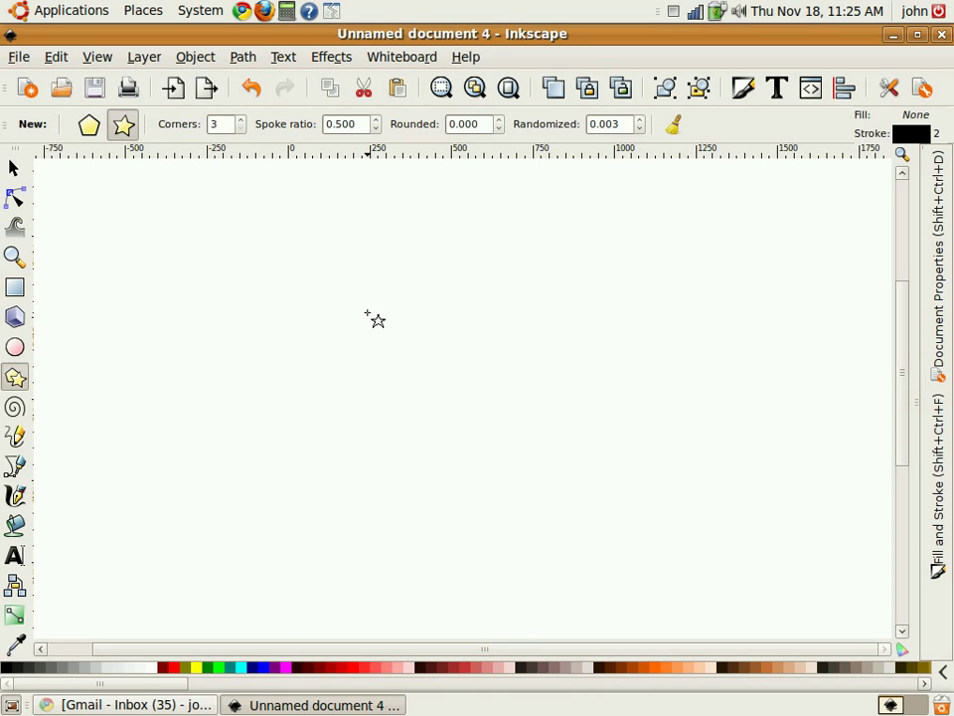
{"action": "left_click_drag", "start_coordinate": [375, 280], "coordinate": [487, 355]}
{"action": "left_click", "coordinate": [12, 167]}
{"action": "left_click_drag", "start_coordinate": [386, 261], "coordinate": [400, 366]}
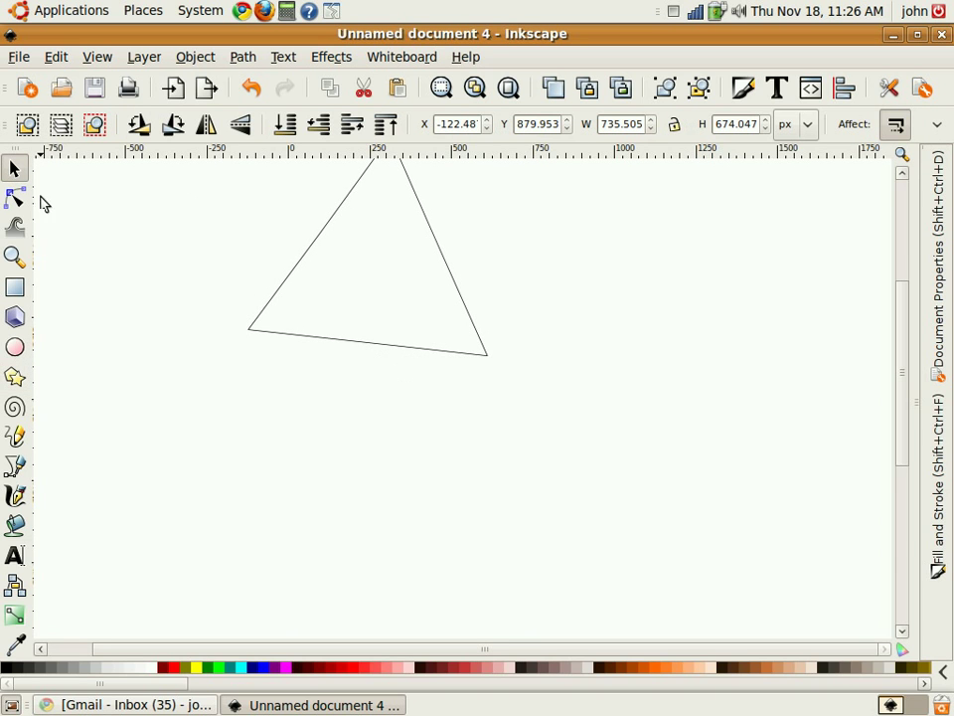
{"action": "left_click_drag", "start_coordinate": [313, 241], "coordinate": [339, 511]}
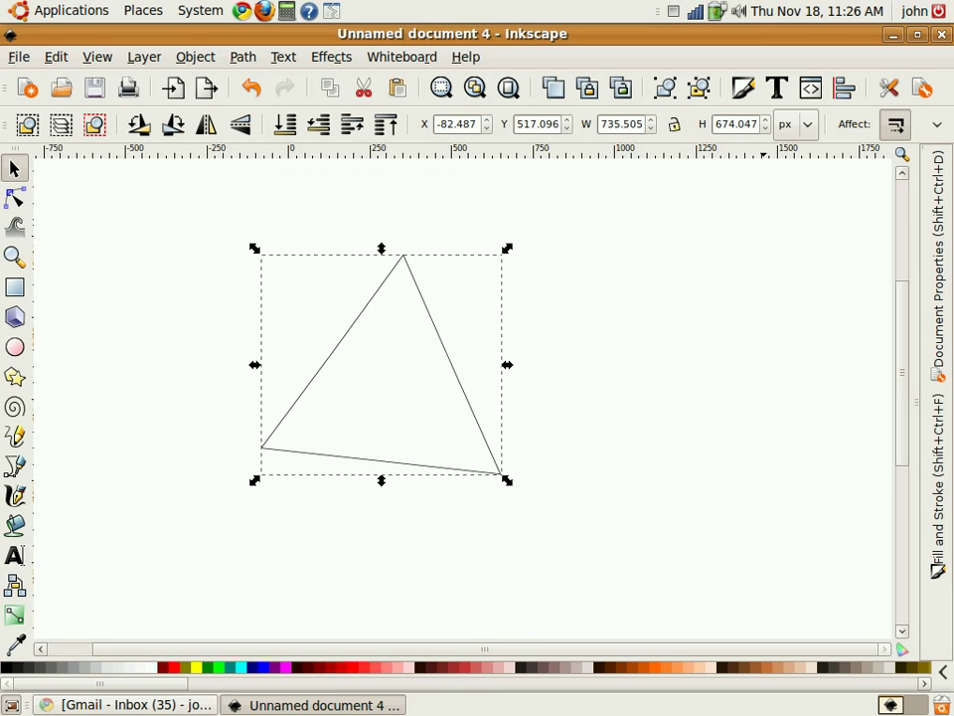
Give the triangle a flat green fill (21ff17ff)
{"action": "left_click", "coordinate": [742, 88]}
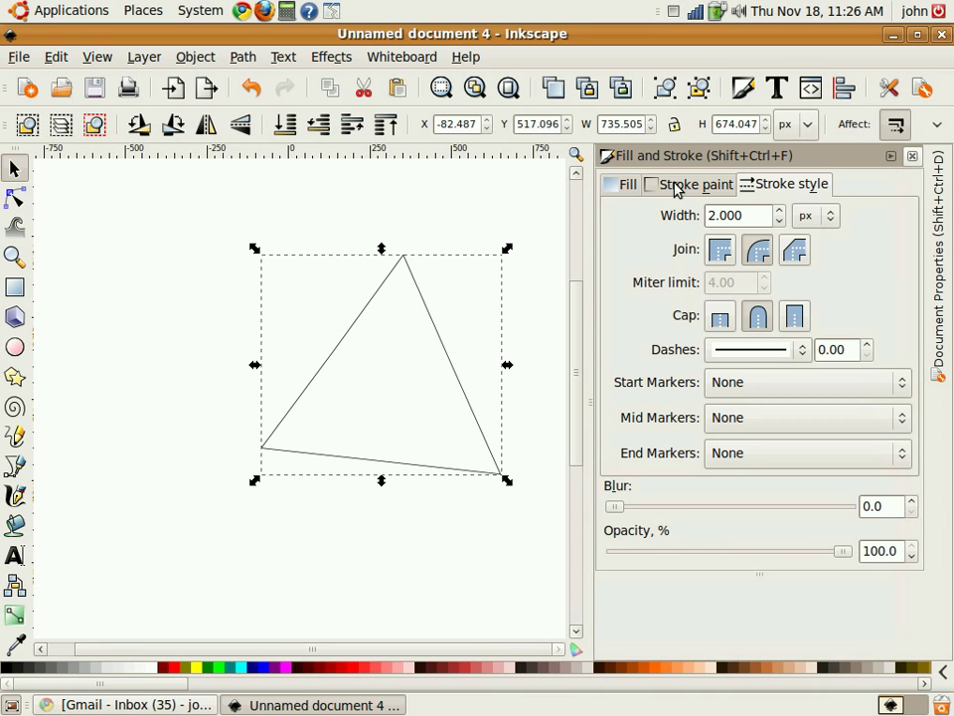
{"action": "left_click", "coordinate": [636, 189]}
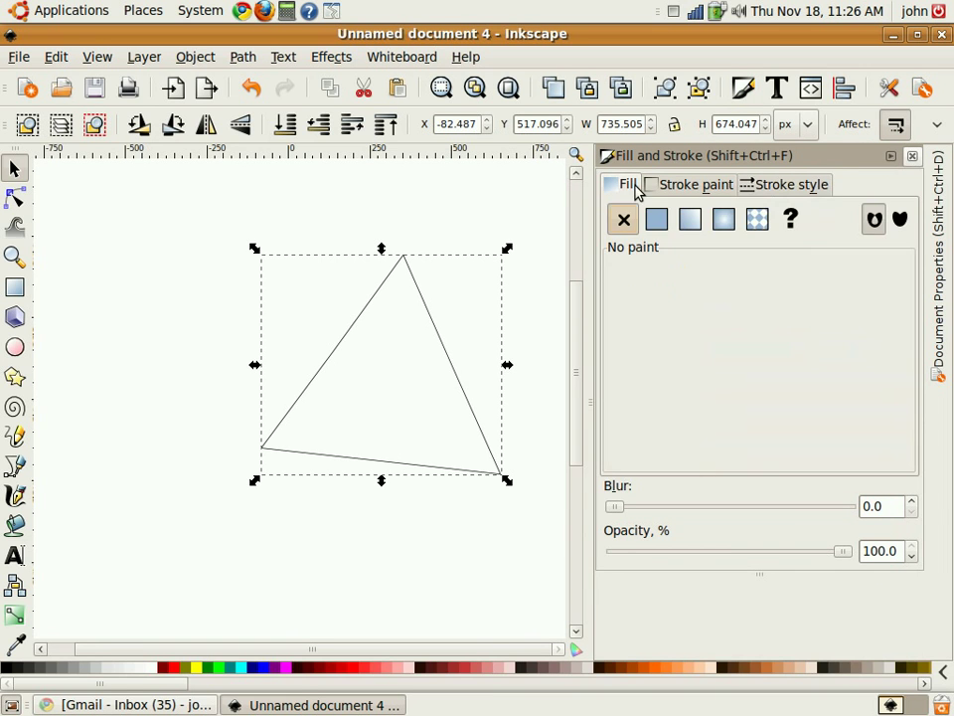
{"action": "left_click", "coordinate": [661, 228]}
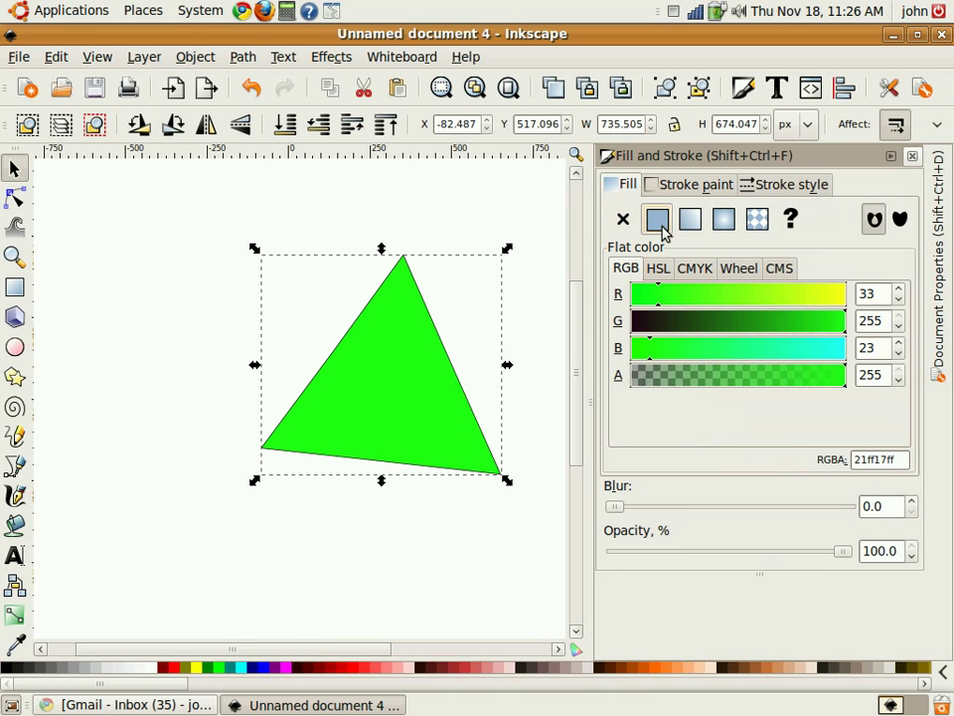
{"action": "left_click", "coordinate": [891, 156]}
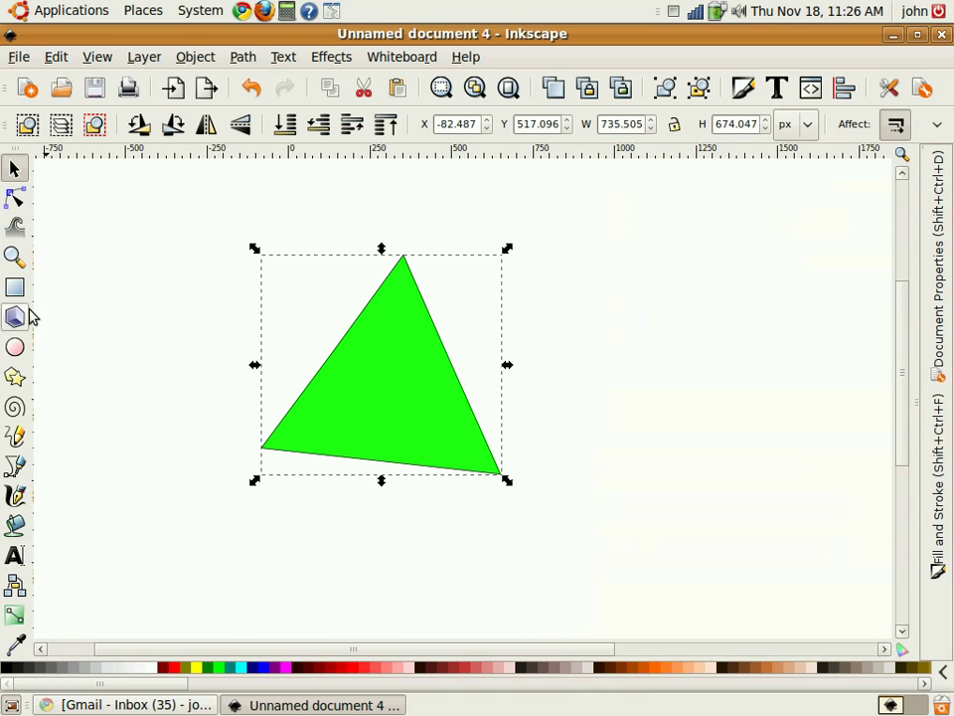
Draw an ellipse about 151 by 131 px inside the triangle and another about 179 by 162 px across its base edge
{"action": "left_click", "coordinate": [16, 347]}
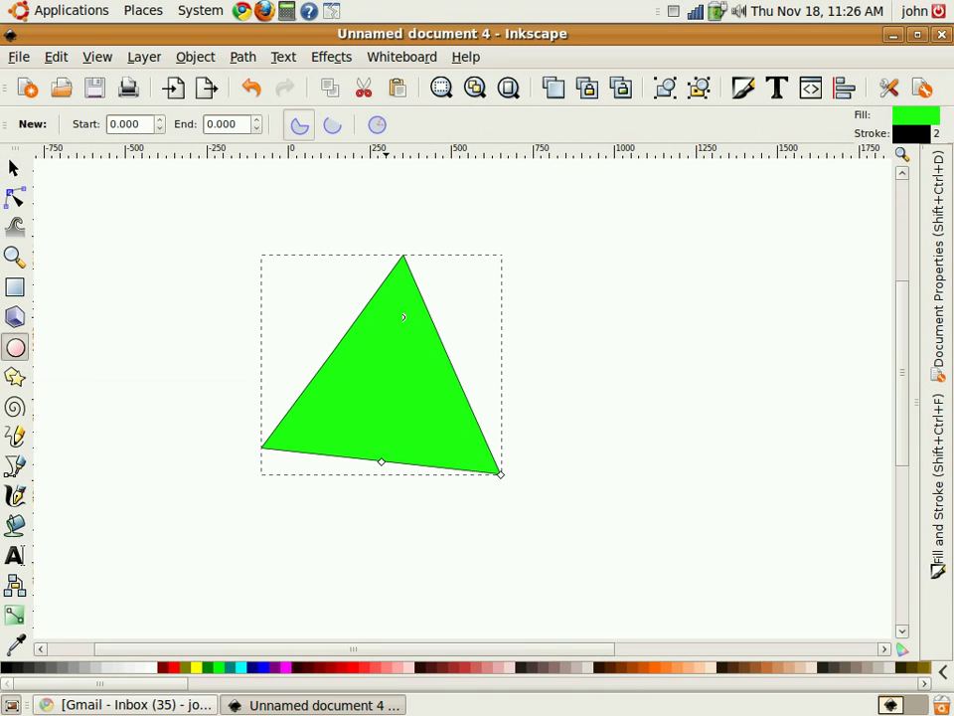
{"action": "left_click_drag", "start_coordinate": [377, 360], "coordinate": [423, 384]}
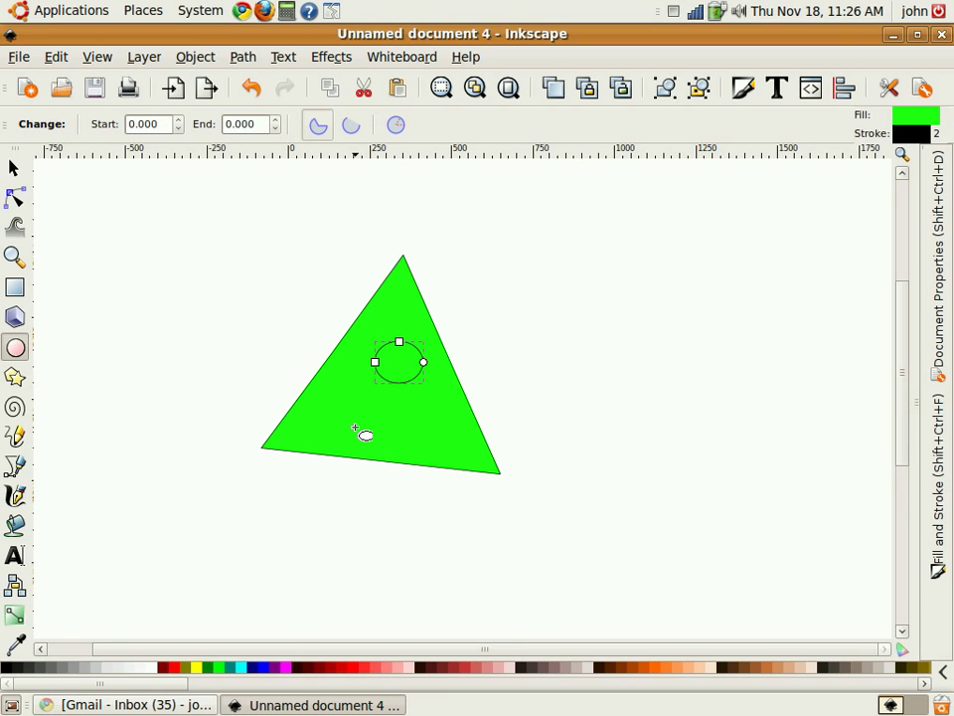
{"action": "left_click_drag", "start_coordinate": [358, 429], "coordinate": [413, 479]}
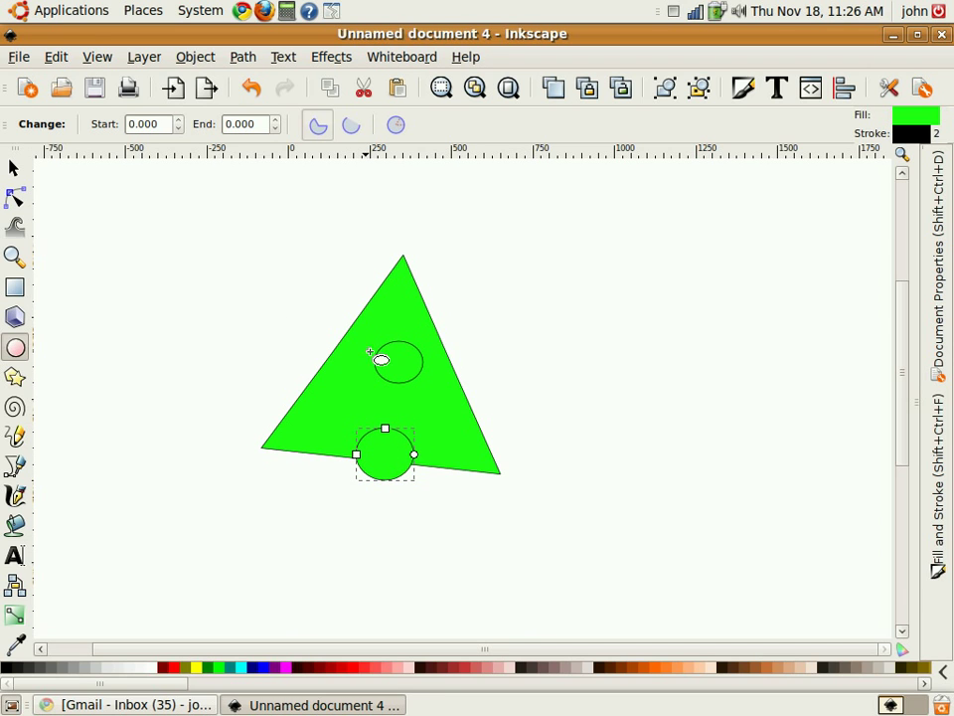
Change the fill of the ellipse inside the triangle to white, with red and blue at 255
{"action": "left_click", "coordinate": [15, 169]}
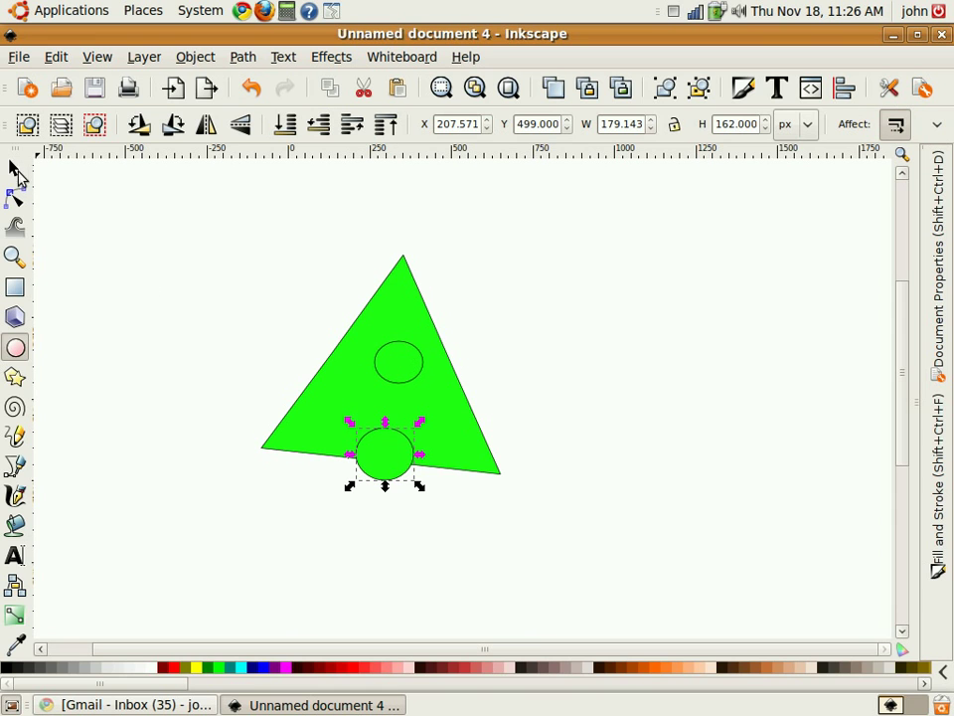
{"action": "left_click", "coordinate": [398, 355]}
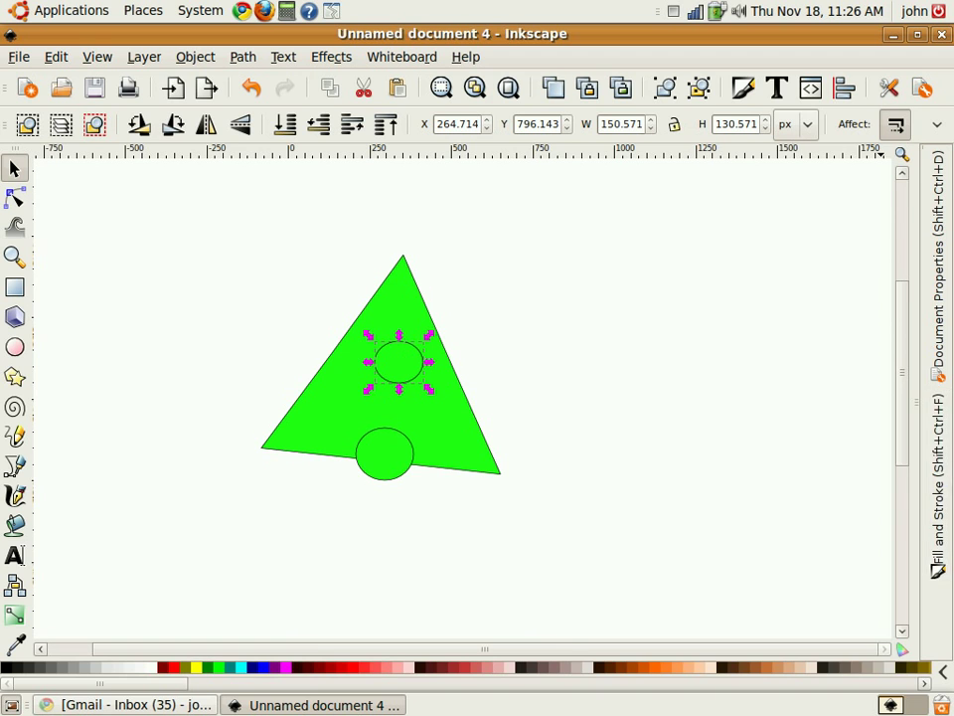
{"action": "left_click", "coordinate": [939, 475]}
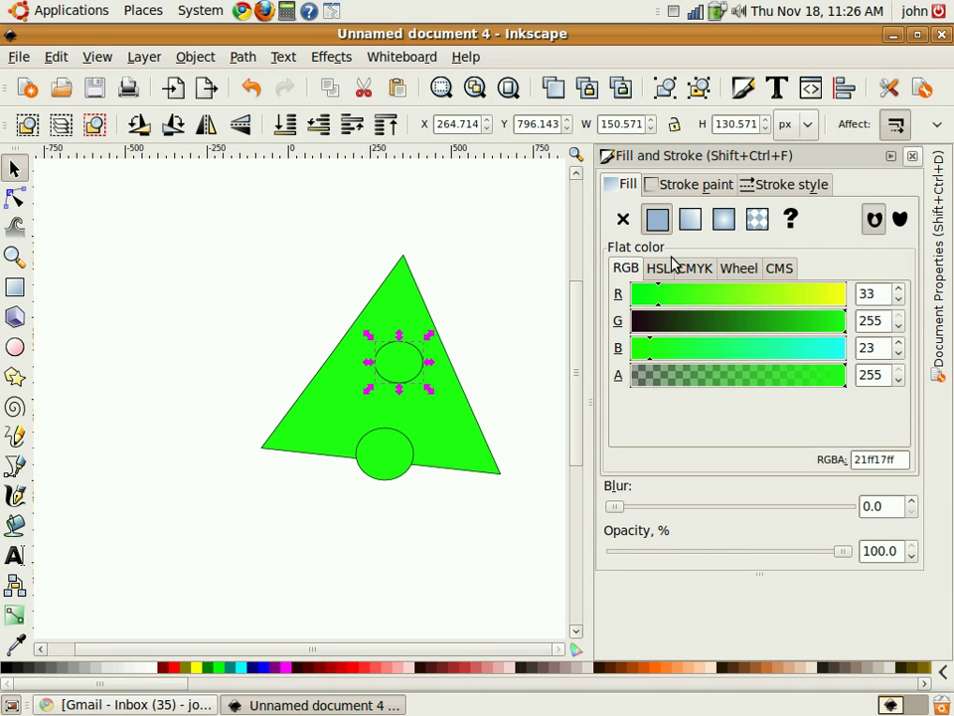
{"action": "left_click_drag", "start_coordinate": [831, 304], "coordinate": [847, 302]}
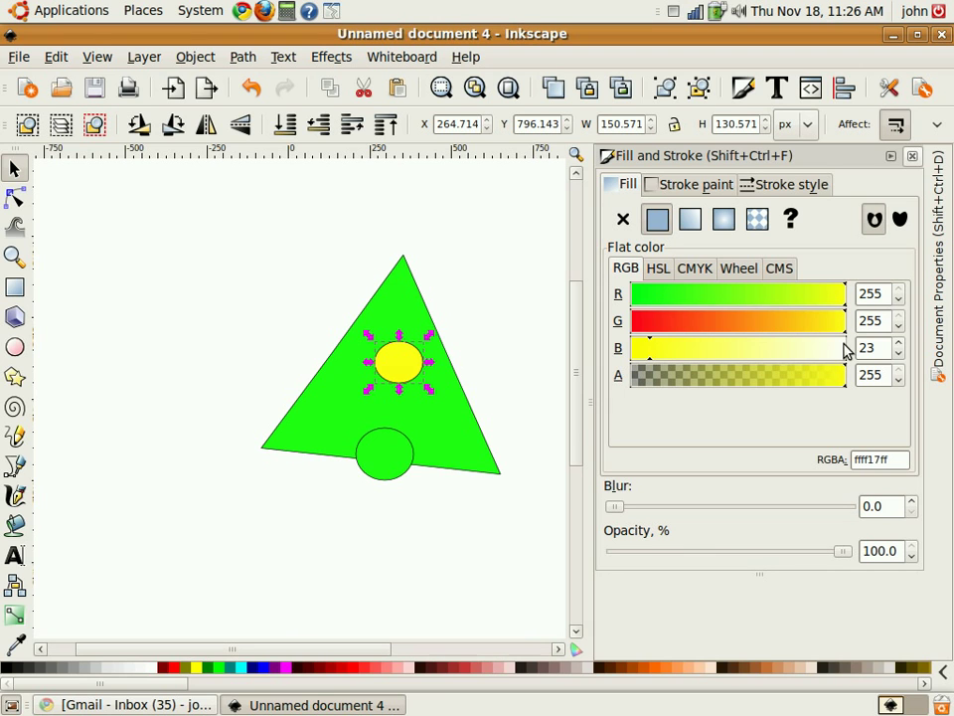
{"action": "left_click_drag", "start_coordinate": [848, 347], "coordinate": [855, 350]}
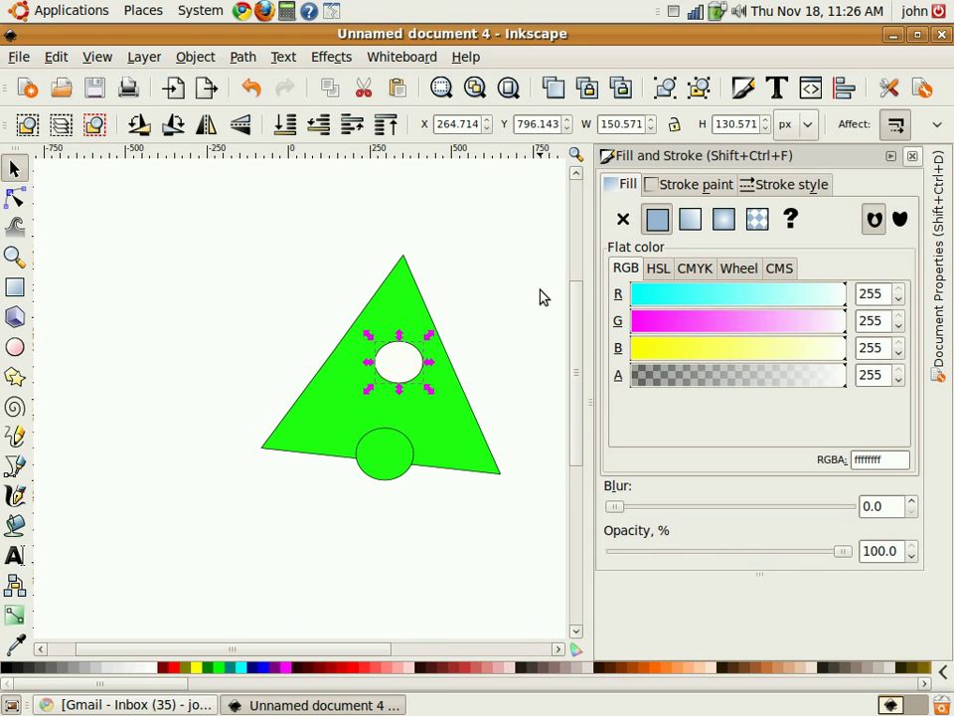
Fill the ellipse overlapping the triangle's base edge with white (ffffffff) and deselect it
{"action": "left_click", "coordinate": [384, 453]}
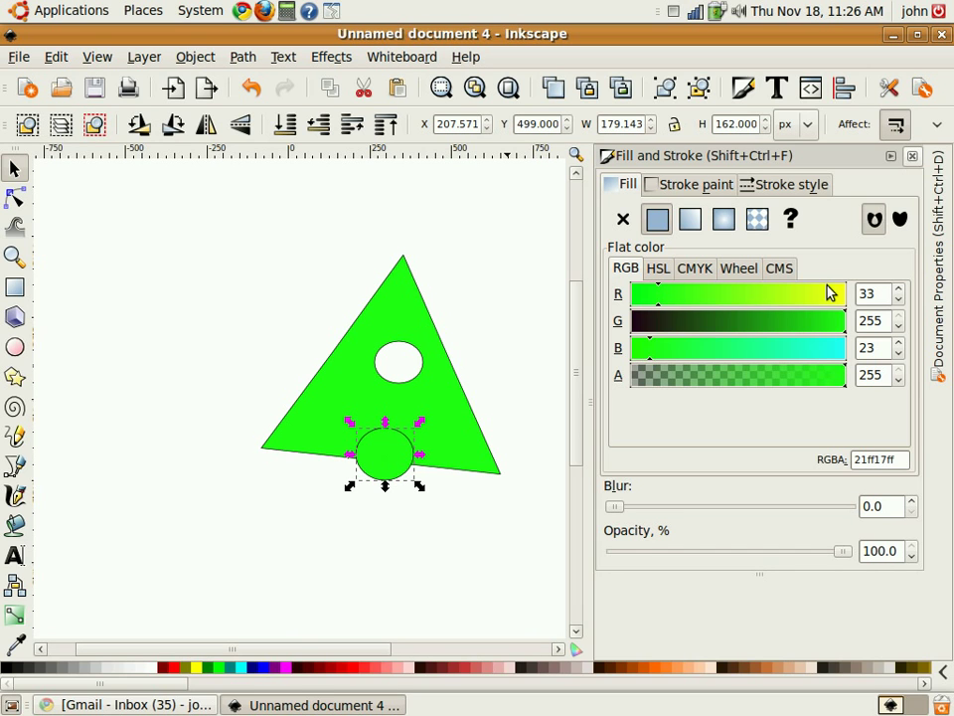
{"action": "left_click_drag", "start_coordinate": [840, 295], "coordinate": [861, 295]}
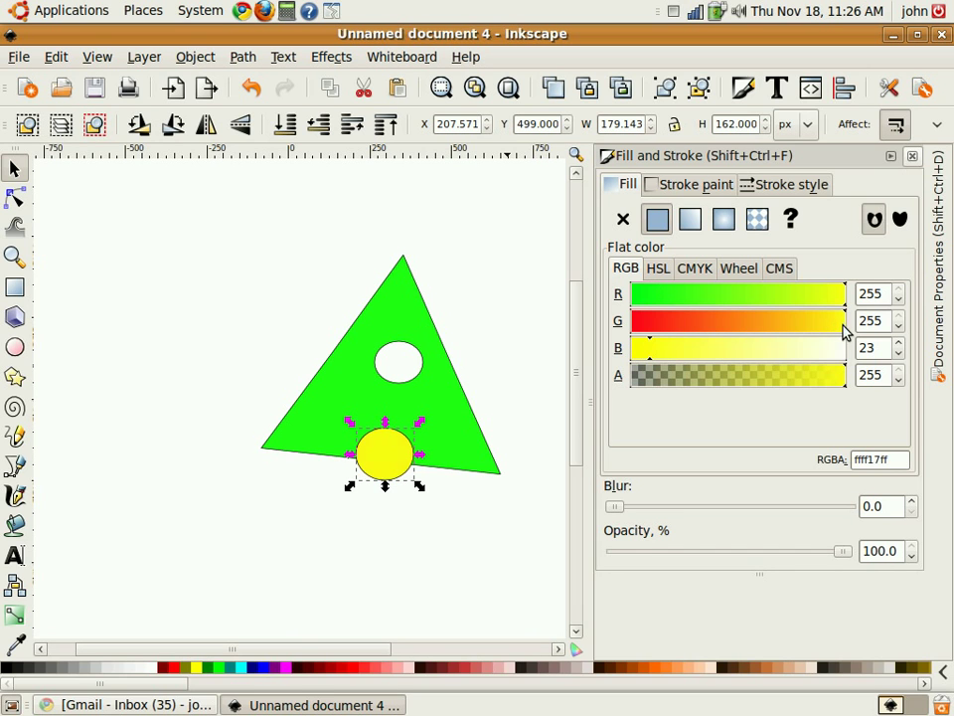
{"action": "left_click_drag", "start_coordinate": [842, 350], "coordinate": [850, 348]}
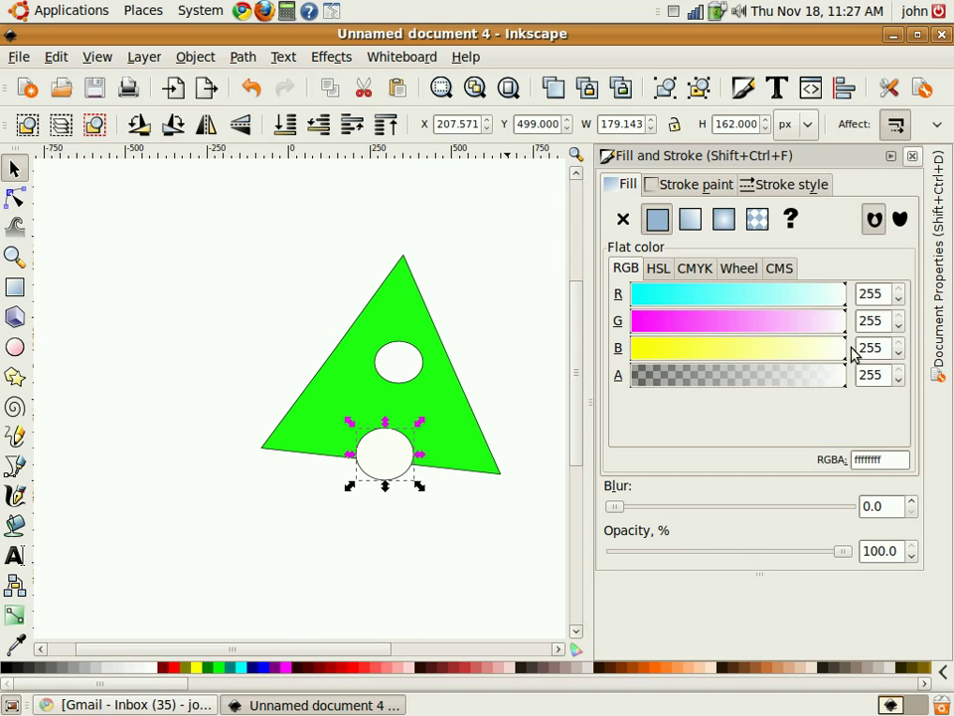
{"action": "left_click", "coordinate": [473, 333]}
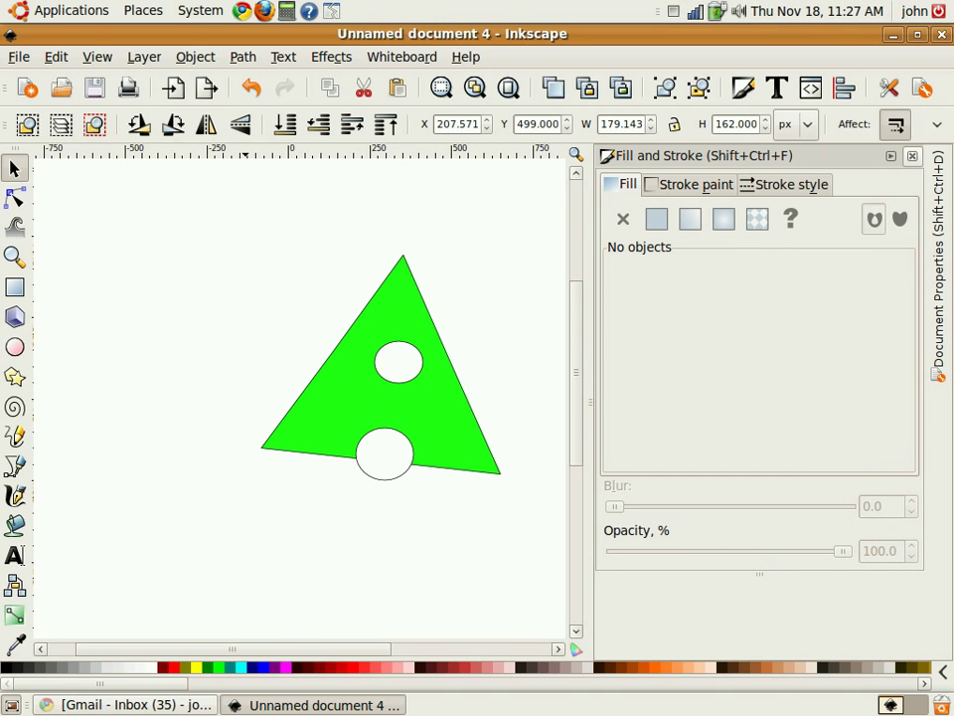
{"action": "left_click", "coordinate": [239, 63]}
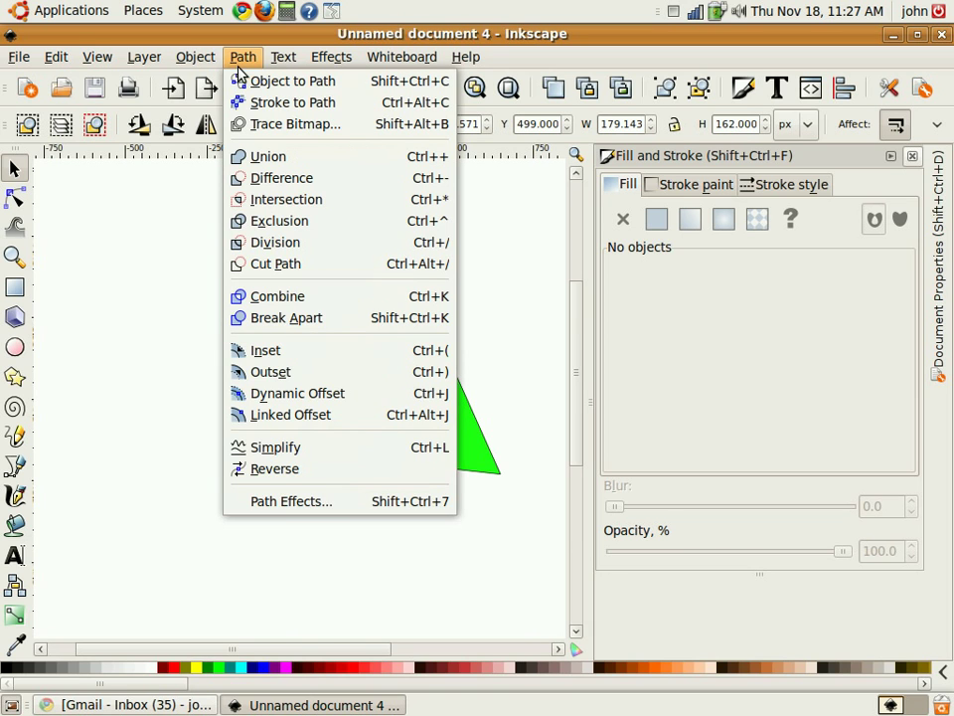
{"action": "left_click", "coordinate": [244, 66]}
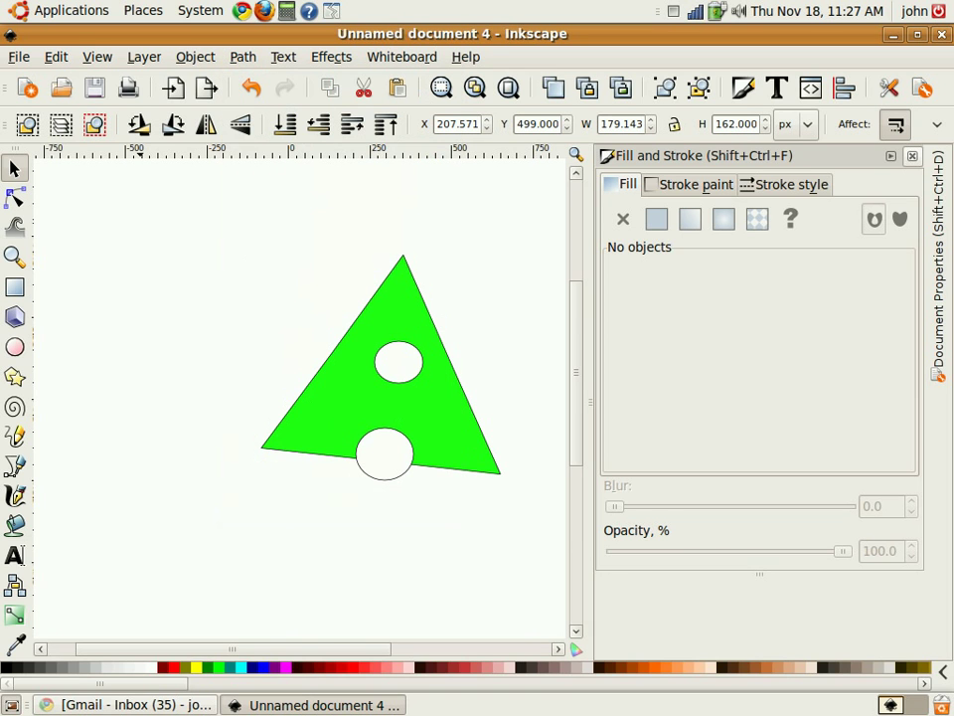
{"action": "left_click", "coordinate": [240, 65]}
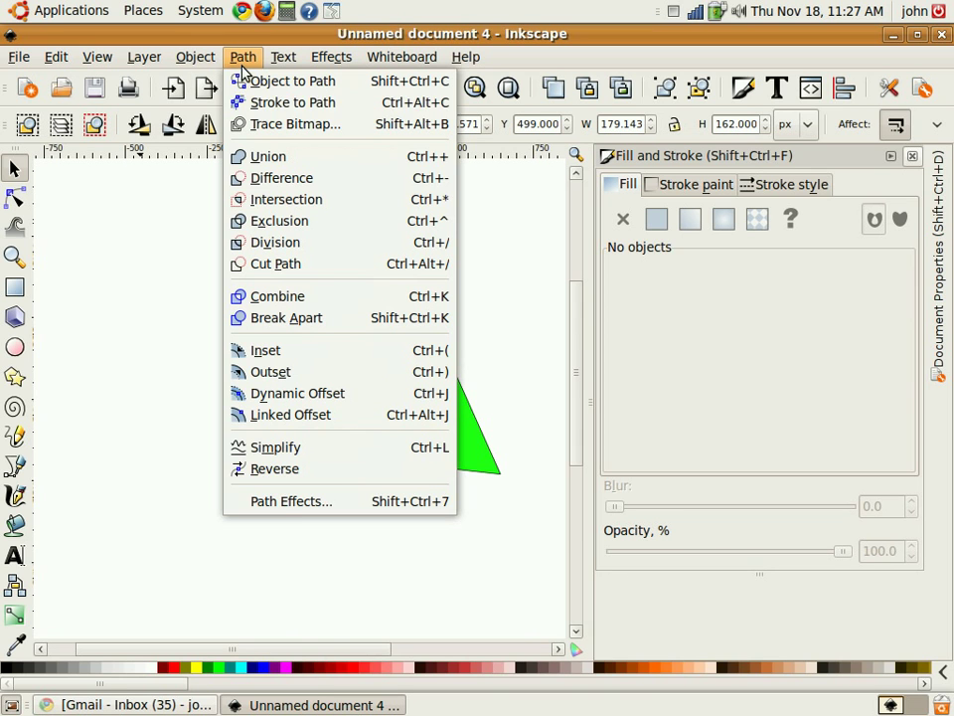
{"action": "left_click", "coordinate": [244, 179]}
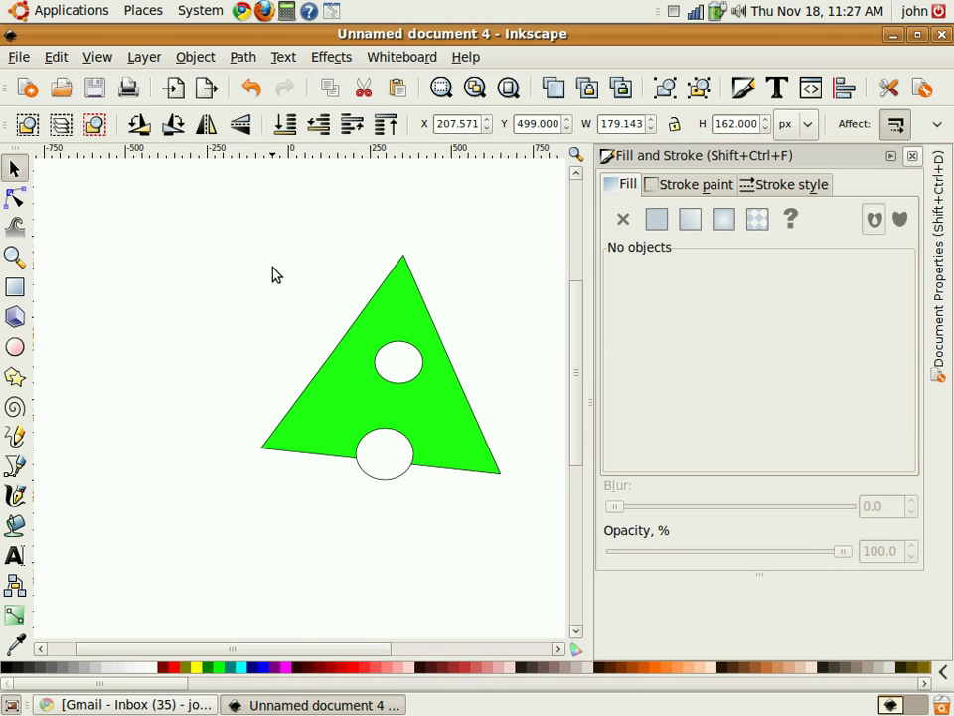
Cut the upper ellipse out of the green triangle with the Difference operation
{"action": "left_click", "coordinate": [392, 296]}
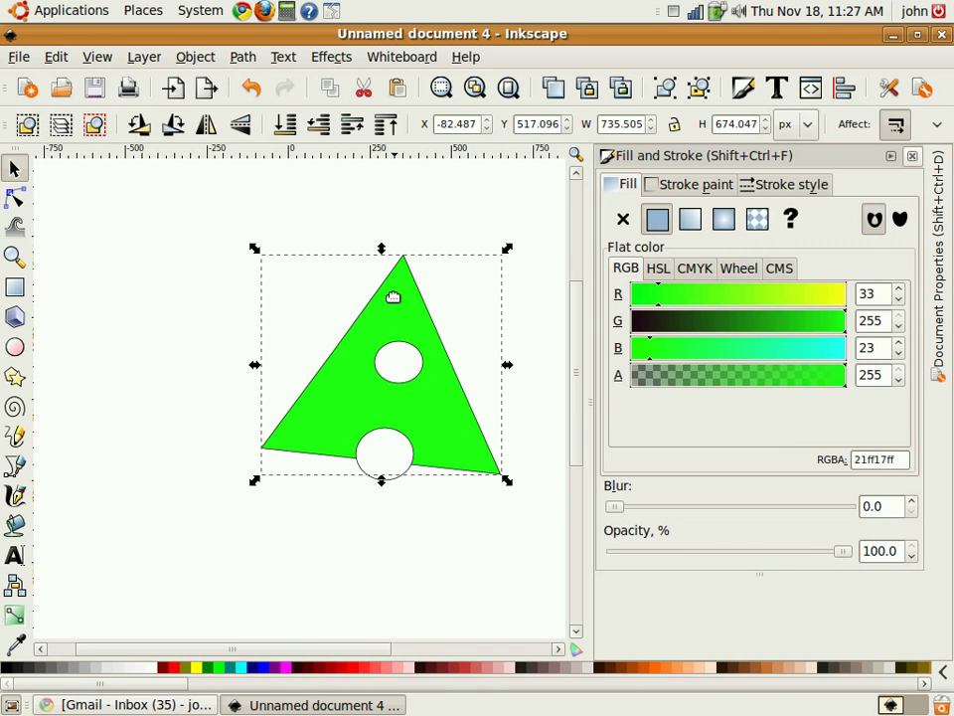
{"action": "left_click", "coordinate": [410, 360], "text": "shift"}
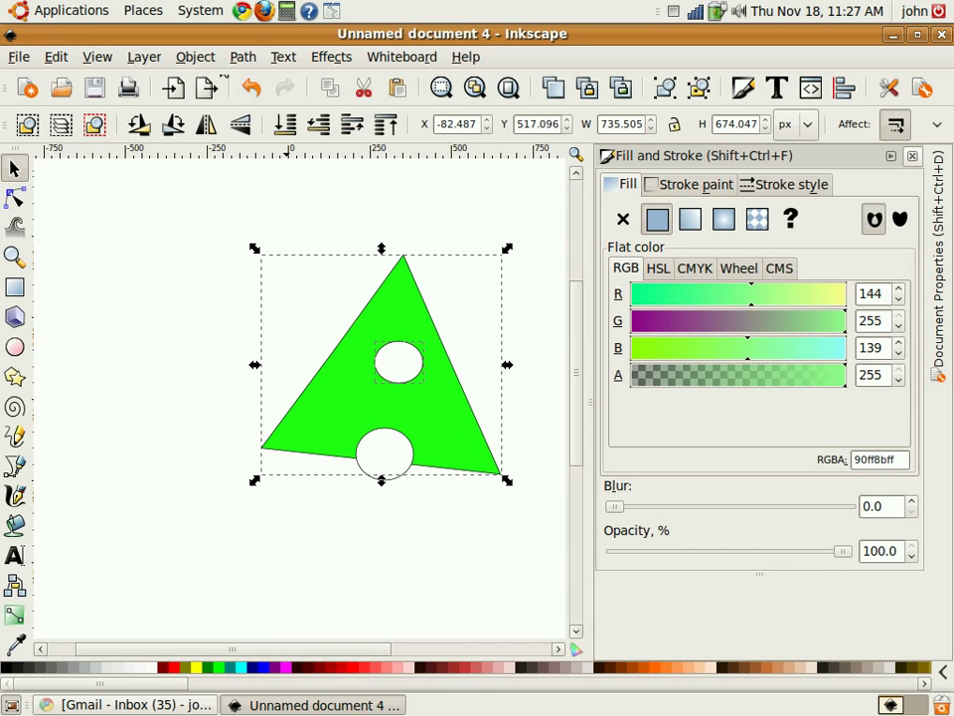
{"action": "left_click", "coordinate": [242, 57]}
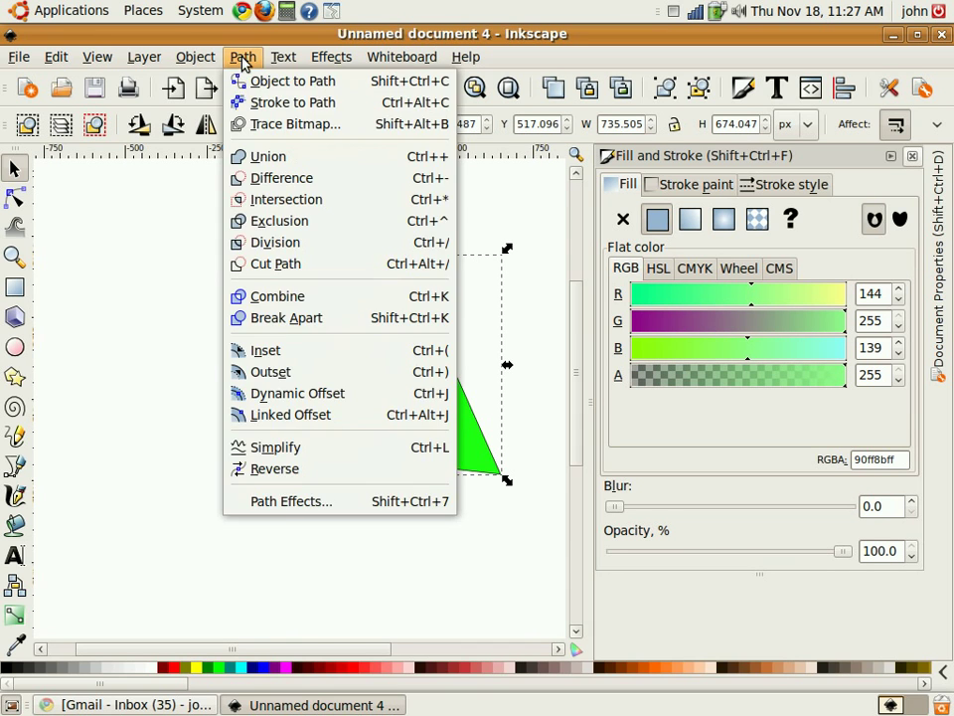
{"action": "left_click", "coordinate": [265, 178]}
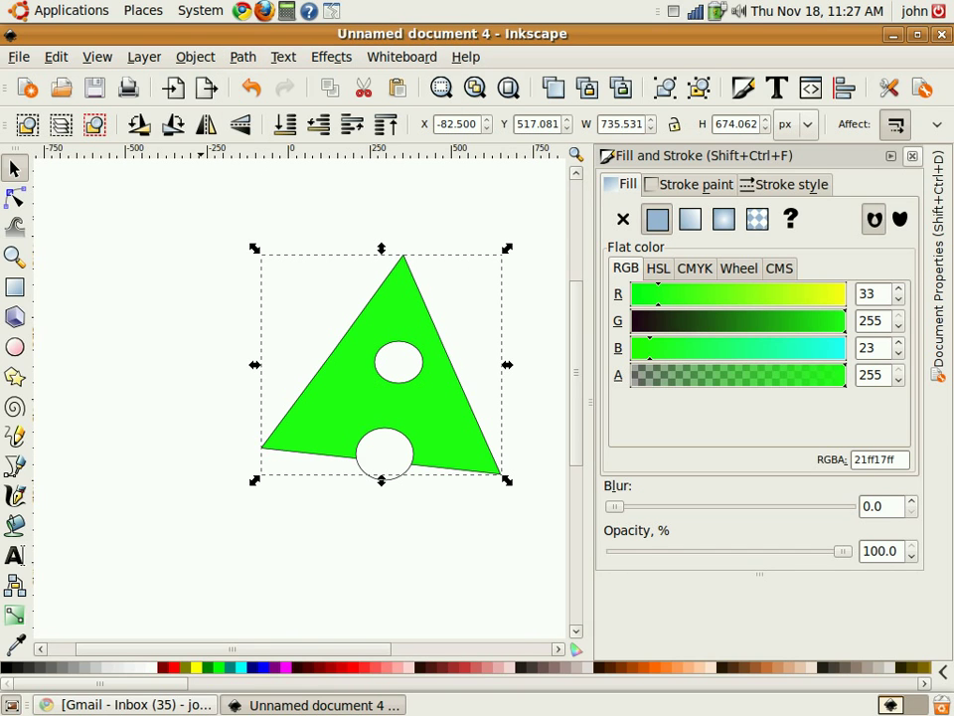
Move the pierced triangle aside to check its hole, and bring it back over the lower ellipse
{"action": "left_click", "coordinate": [215, 324]}
{"action": "left_click_drag", "start_coordinate": [343, 299], "coordinate": [196, 318]}
{"action": "left_click_drag", "start_coordinate": [213, 430], "coordinate": [379, 419]}
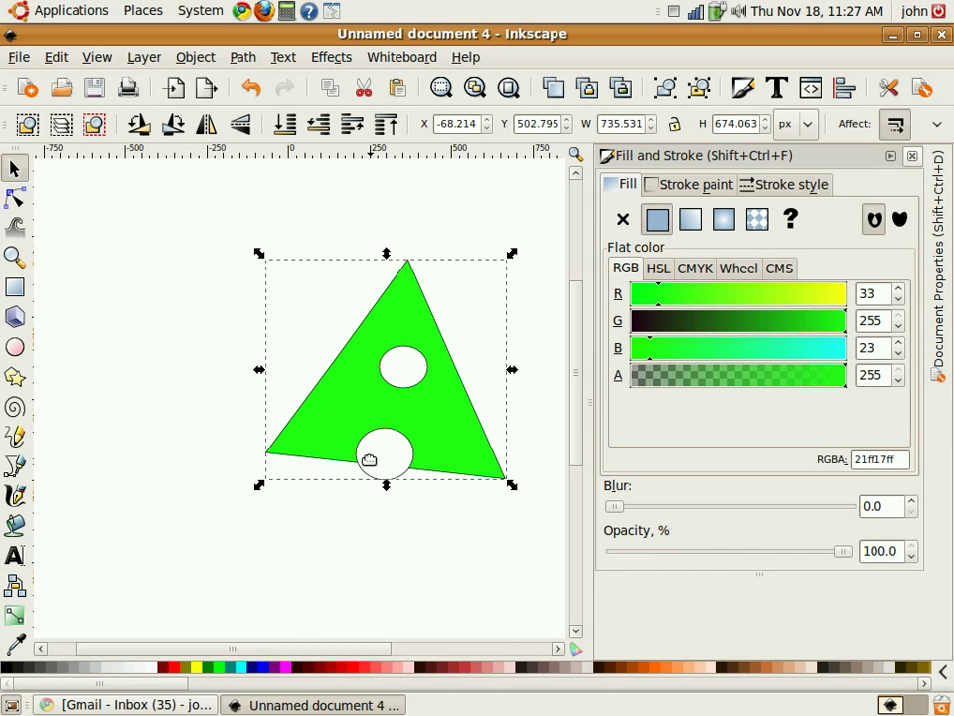
Subtract the lower ellipse from the triangle with Difference and shift the notched triangle to the left
{"action": "left_click", "coordinate": [369, 460], "text": "shift"}
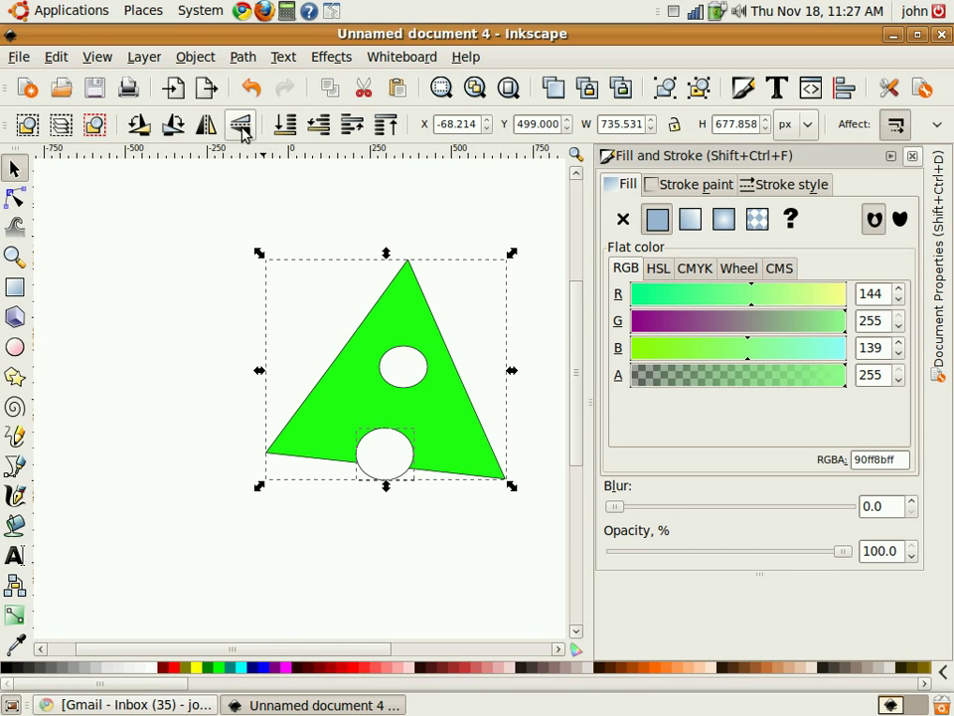
{"action": "left_click", "coordinate": [238, 58]}
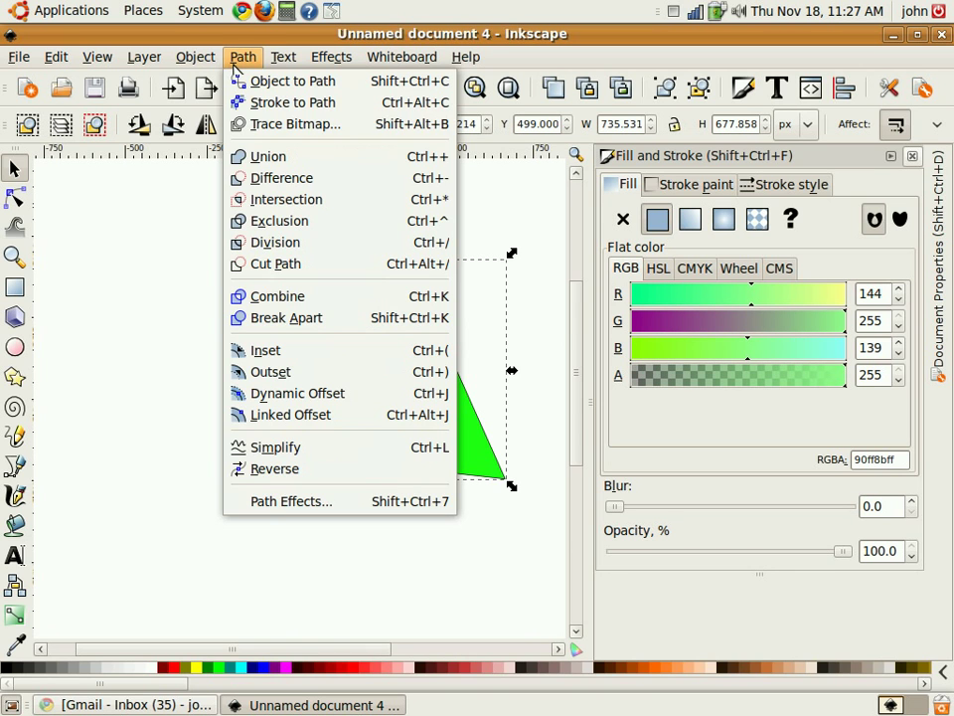
{"action": "left_click", "coordinate": [263, 177]}
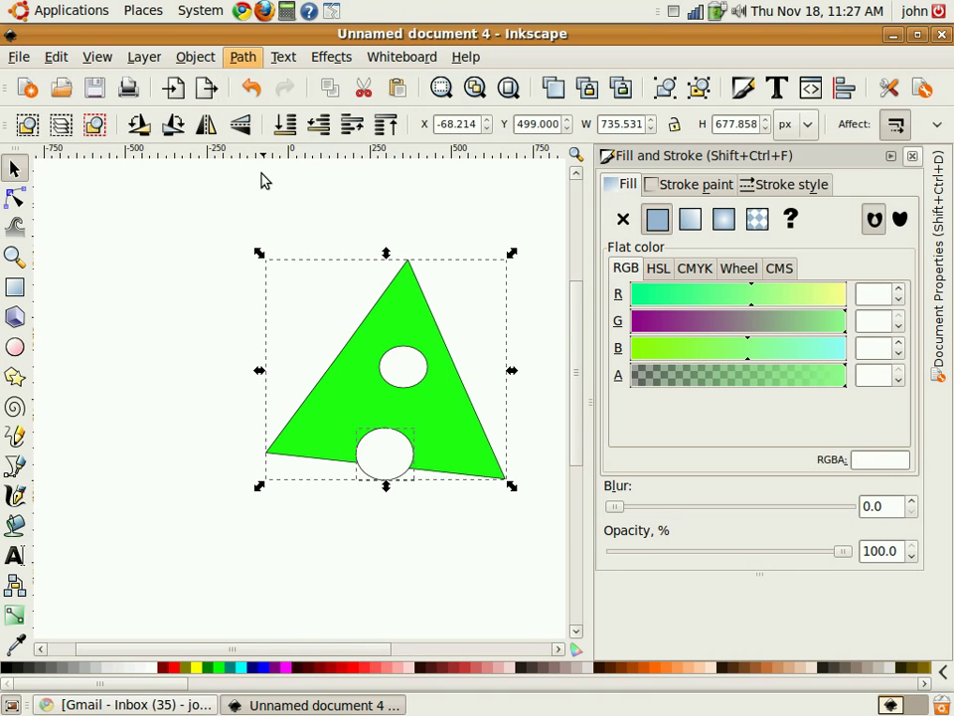
{"action": "left_click", "coordinate": [196, 265]}
{"action": "left_click", "coordinate": [349, 377]}
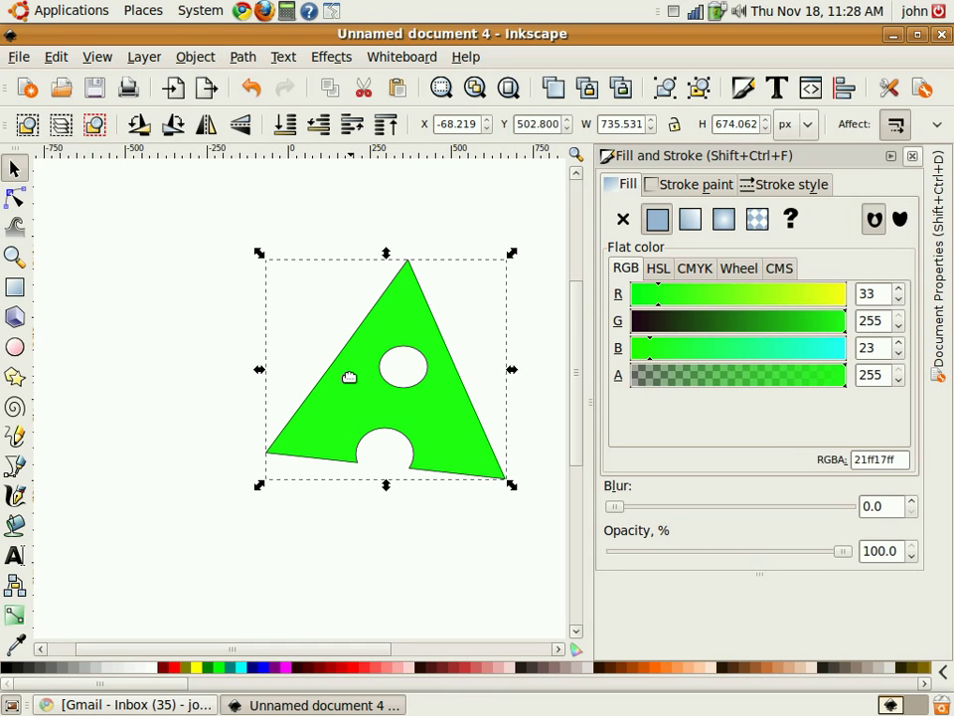
{"action": "left_click_drag", "start_coordinate": [356, 384], "coordinate": [277, 388]}
{"action": "left_click", "coordinate": [242, 60]}
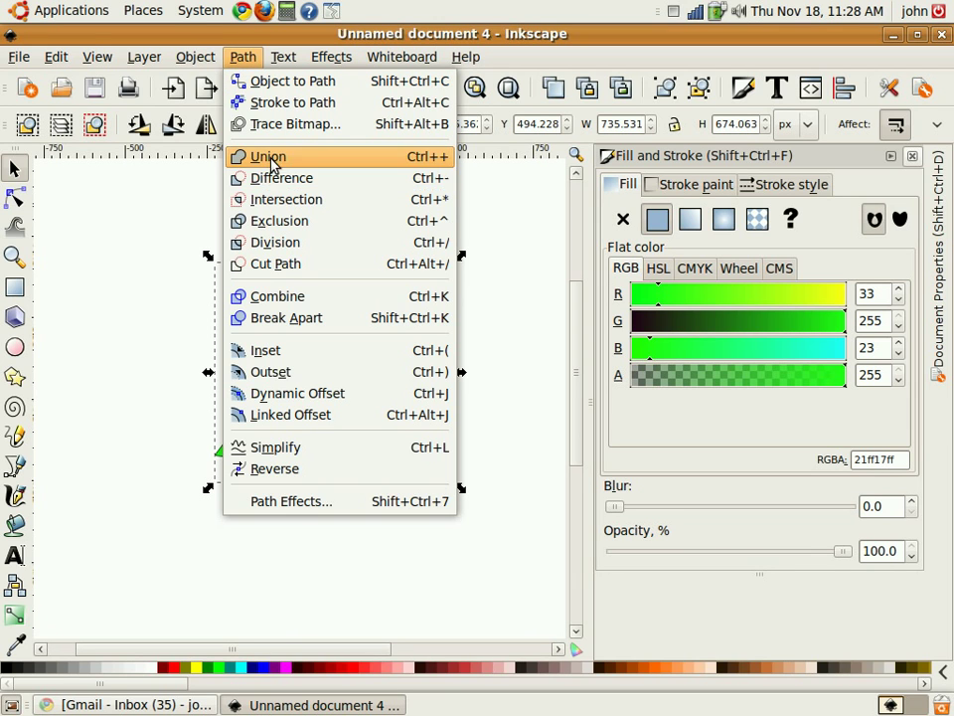
{"action": "left_click", "coordinate": [156, 216]}
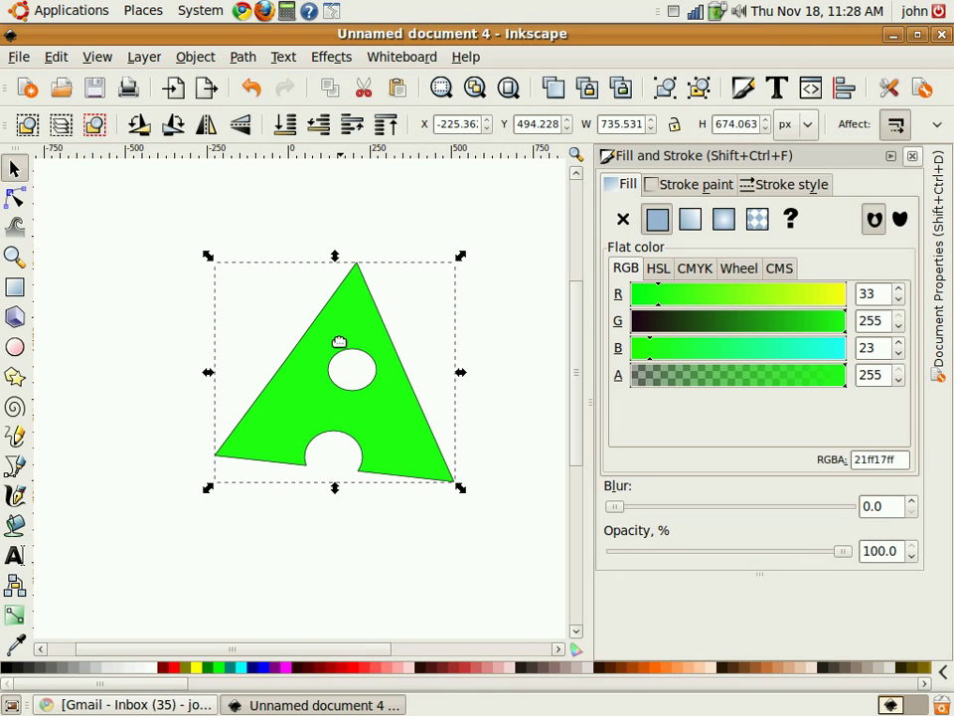
Move the notched triangle up-left and draw three separate ellipses in an F layout beside it, the lower bar about 385 by 53 px
{"action": "left_click_drag", "start_coordinate": [333, 342], "coordinate": [215, 268]}
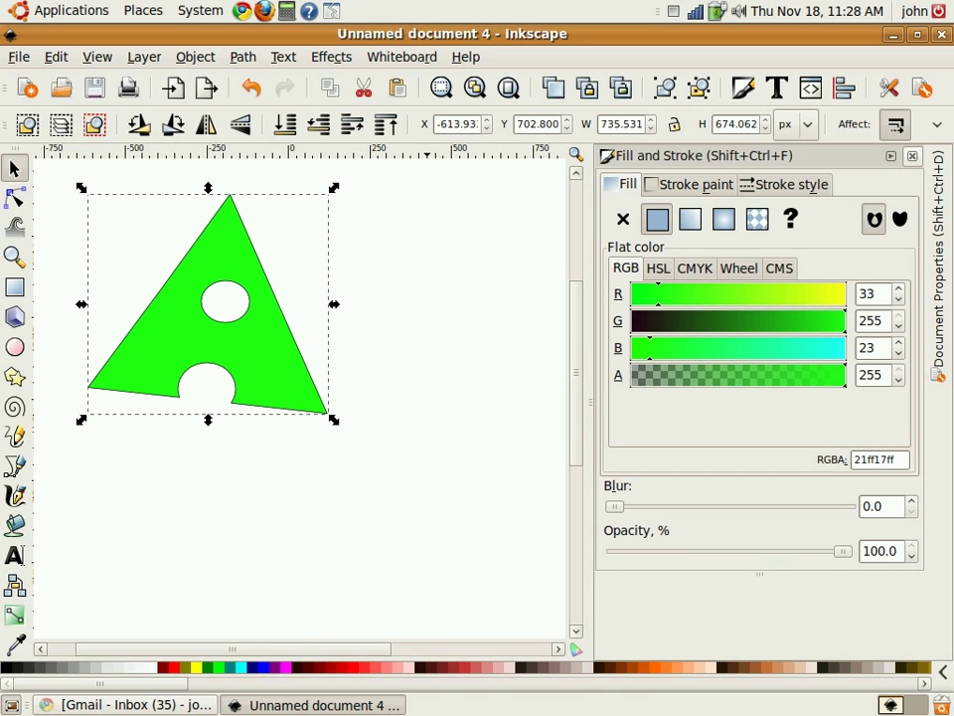
{"action": "left_click", "coordinate": [15, 346]}
{"action": "left_click_drag", "start_coordinate": [376, 612], "coordinate": [545, 378]}
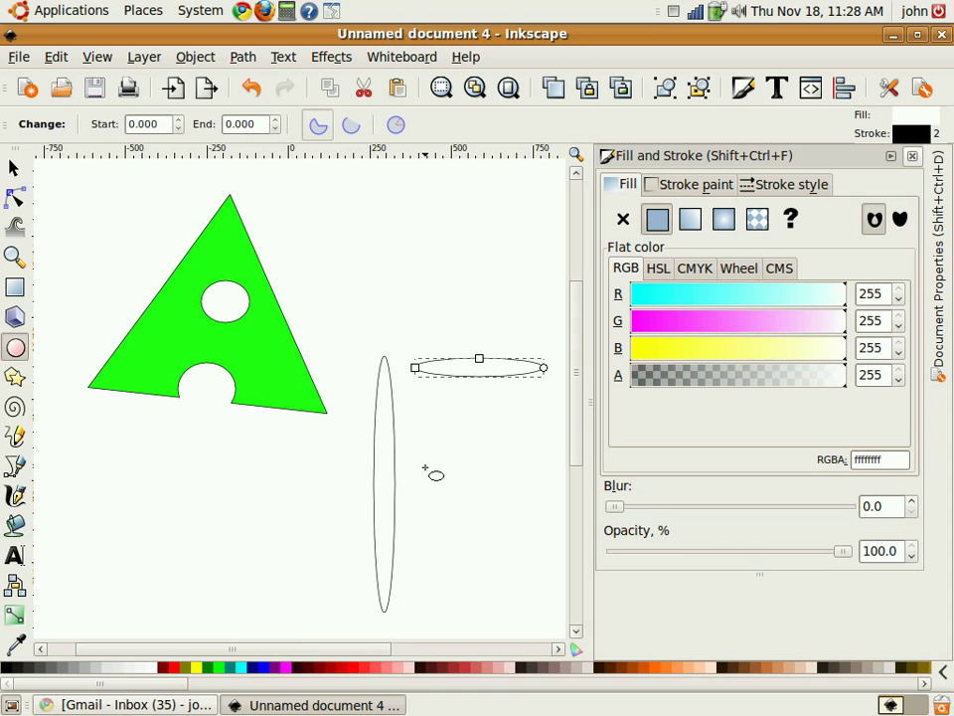
{"action": "left_click_drag", "start_coordinate": [422, 465], "coordinate": [545, 484]}
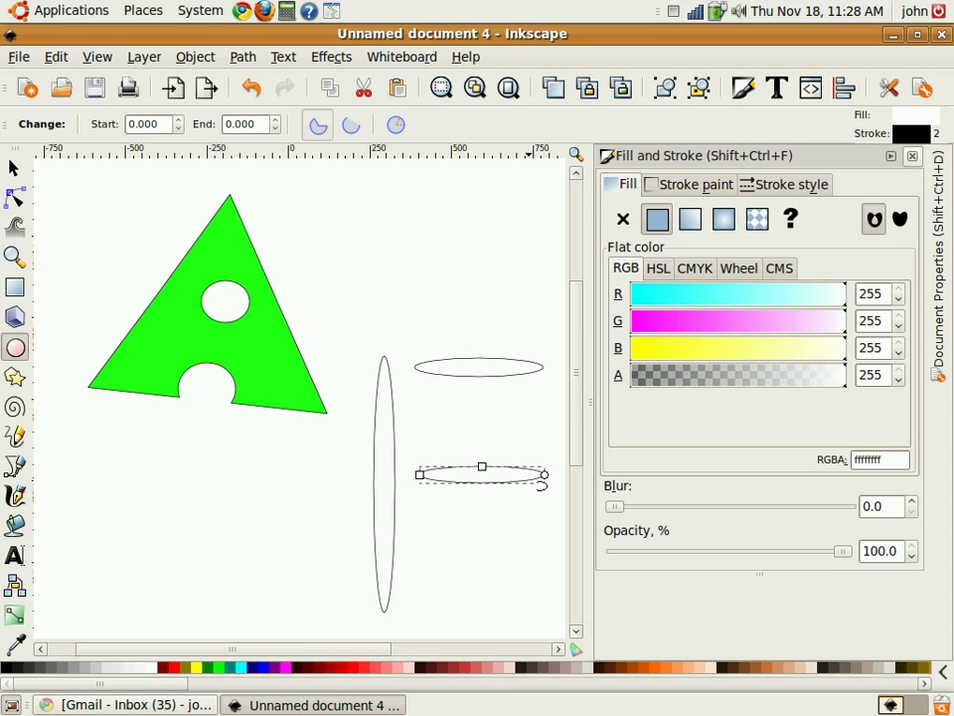
{"action": "left_click", "coordinate": [471, 400]}
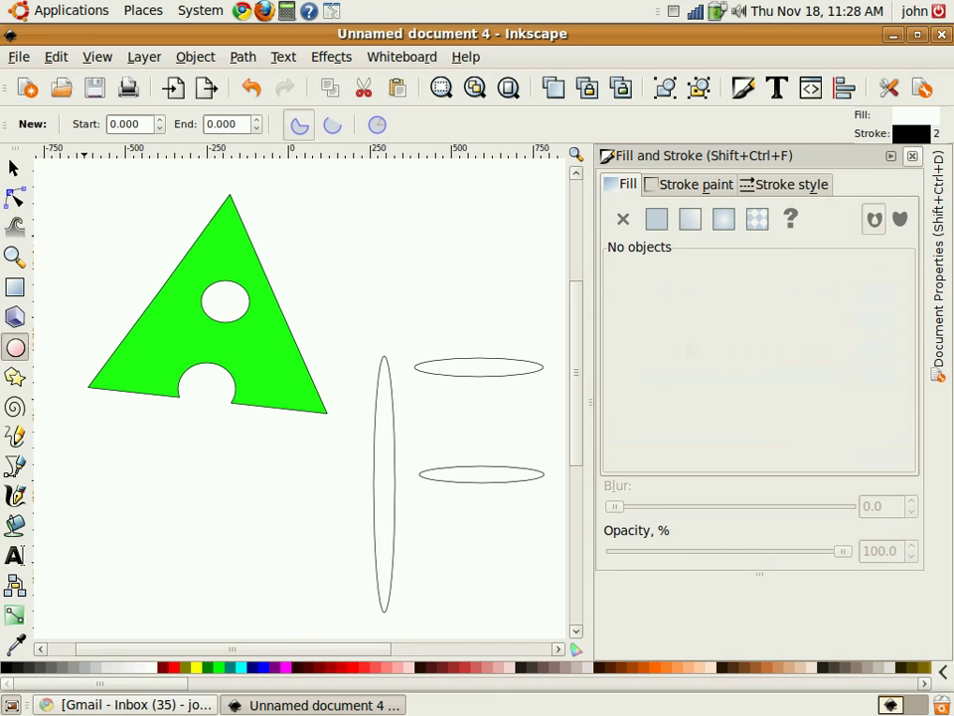
Shift both horizontal ellipses slightly closer to the tall one, the lower bar to about X 362, Y 502 px, and deselect
{"action": "left_click", "coordinate": [14, 168]}
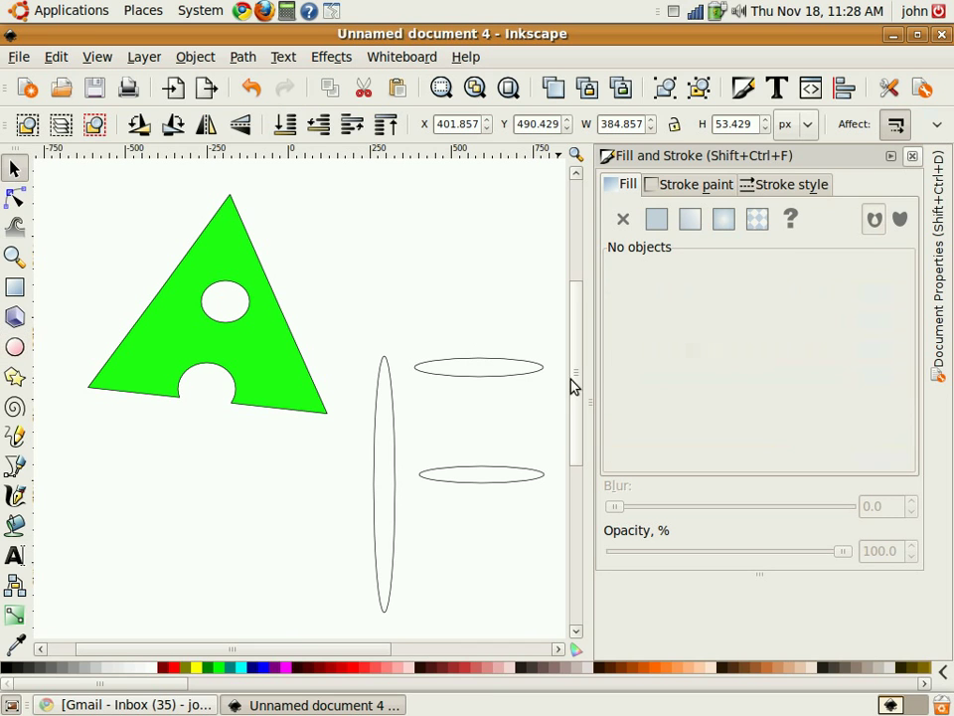
{"action": "left_click_drag", "start_coordinate": [491, 360], "coordinate": [481, 357]}
{"action": "left_click_drag", "start_coordinate": [481, 468], "coordinate": [466, 466]}
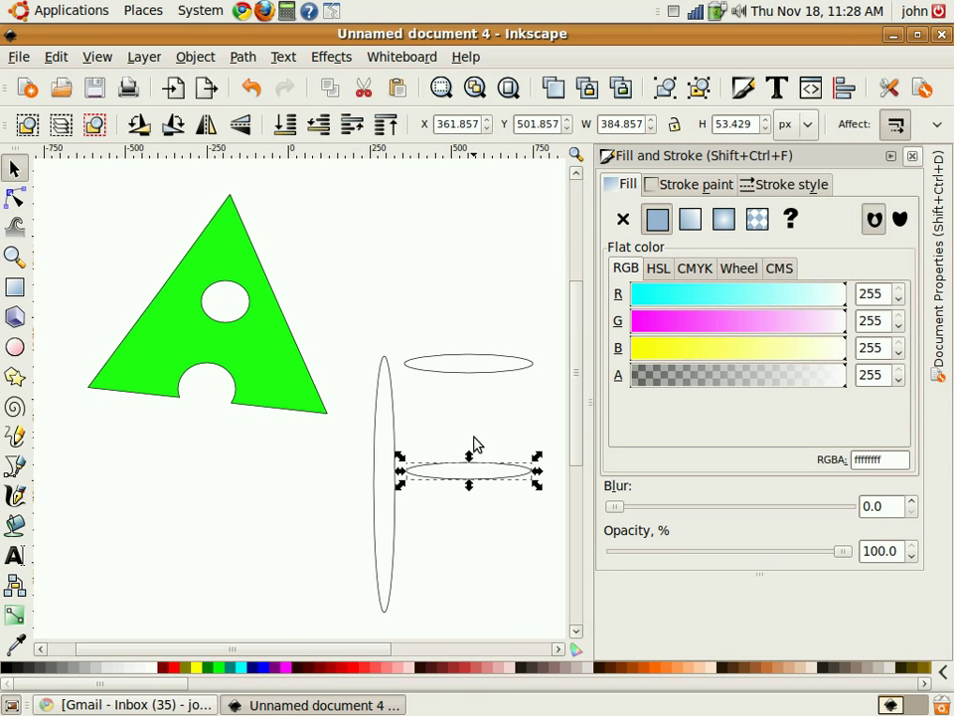
{"action": "left_click", "coordinate": [468, 430]}
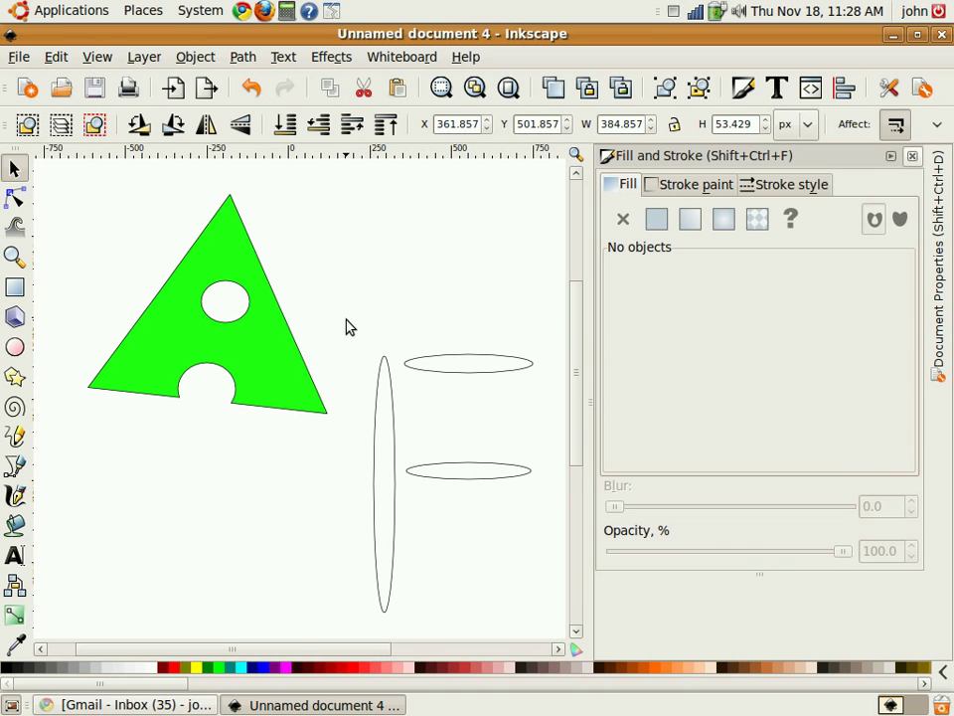
Unite the three separate ellipses with Union and move the resulting shape up to about X 219, Y 290 px
{"action": "left_click_drag", "start_coordinate": [350, 330], "coordinate": [552, 628]}
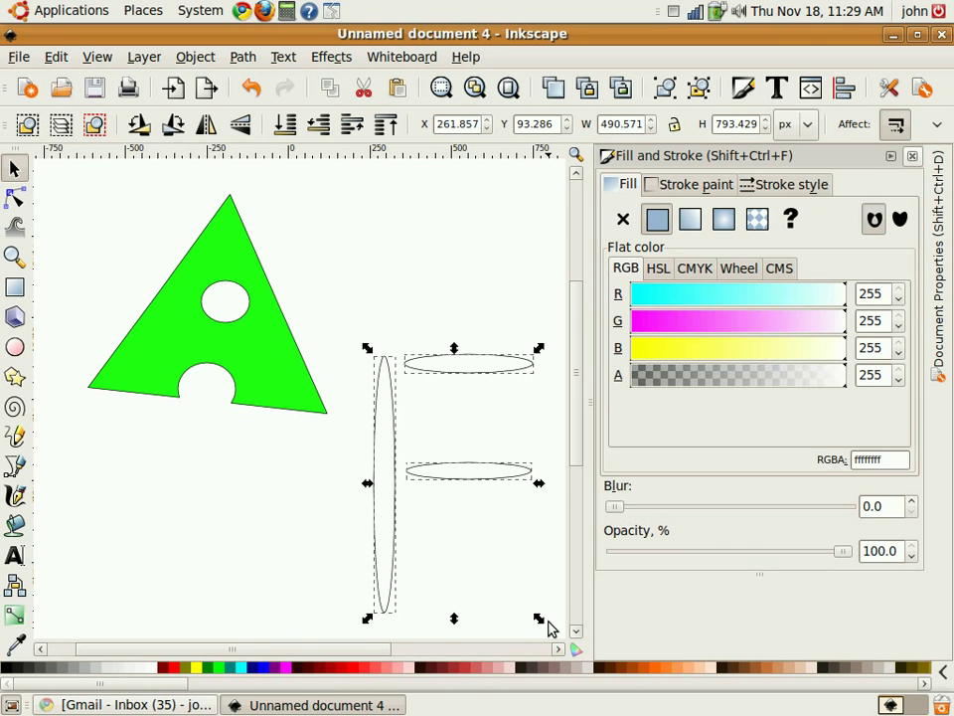
{"action": "left_click", "coordinate": [243, 56]}
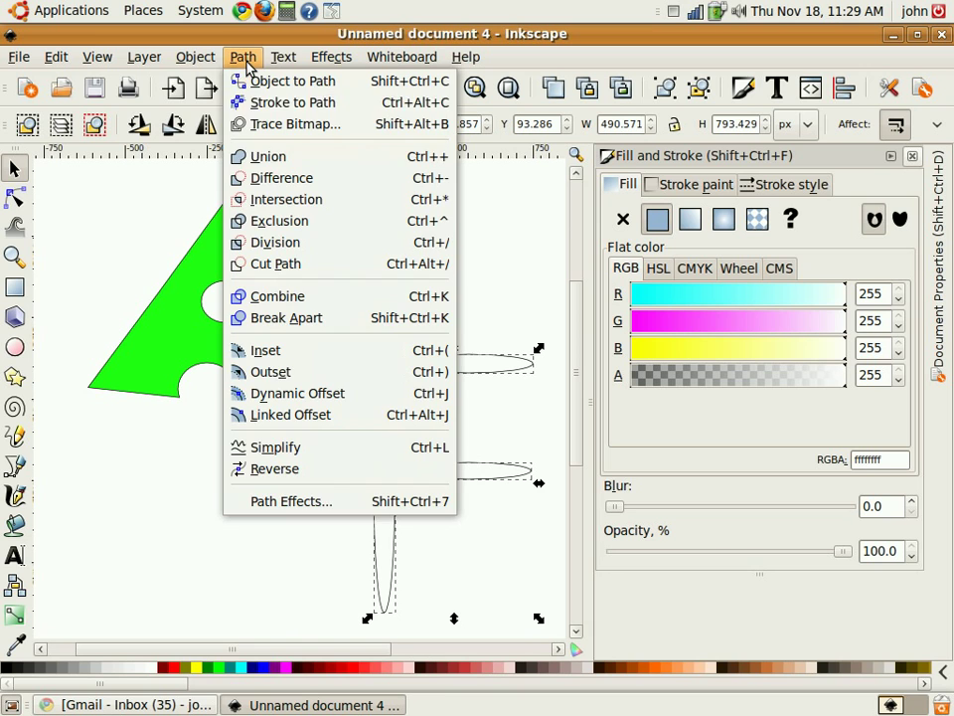
{"action": "left_click", "coordinate": [259, 159]}
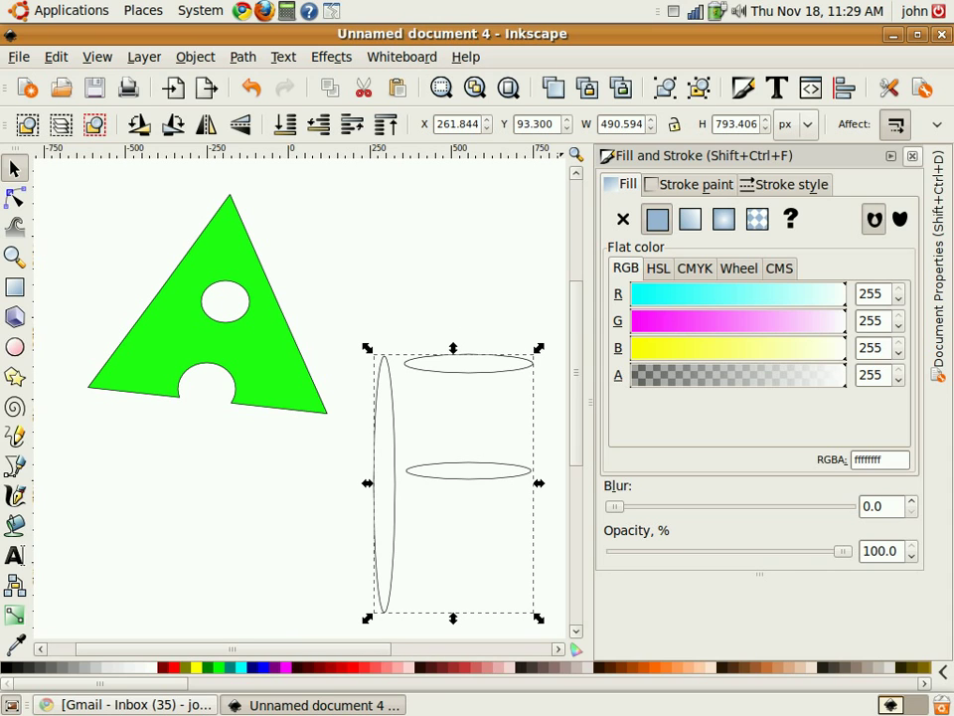
{"action": "left_click", "coordinate": [455, 284]}
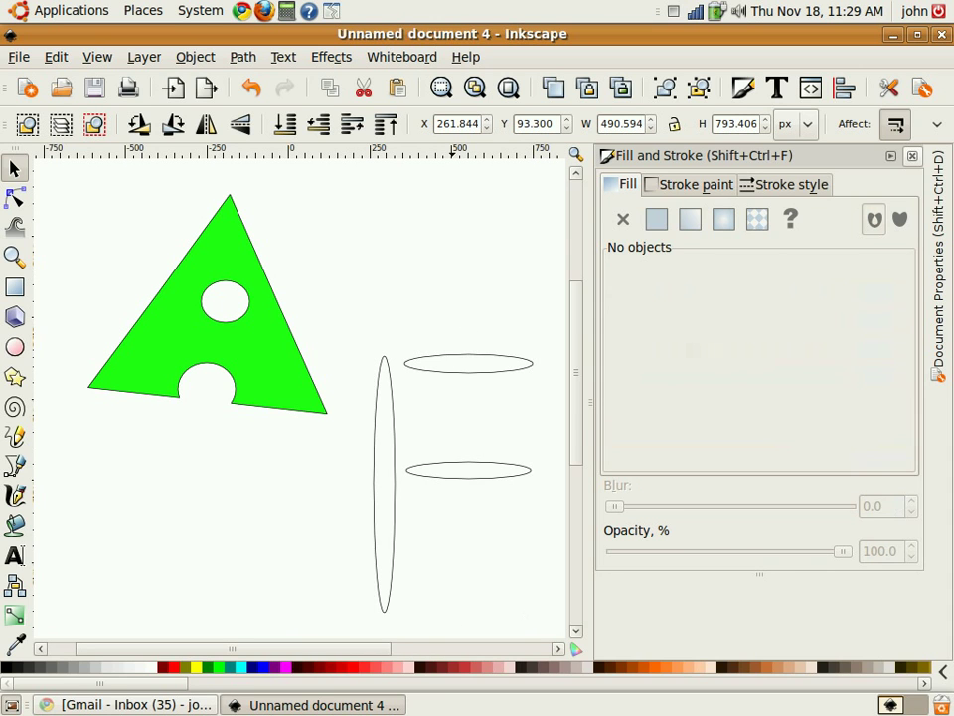
{"action": "mouse_move", "coordinate": [466, 366]}
{"action": "left_mouse_down"}
{"action": "mouse_move", "coordinate": [473, 257]}
{"action": "mouse_move", "coordinate": [452, 298]}
{"action": "left_mouse_up"}
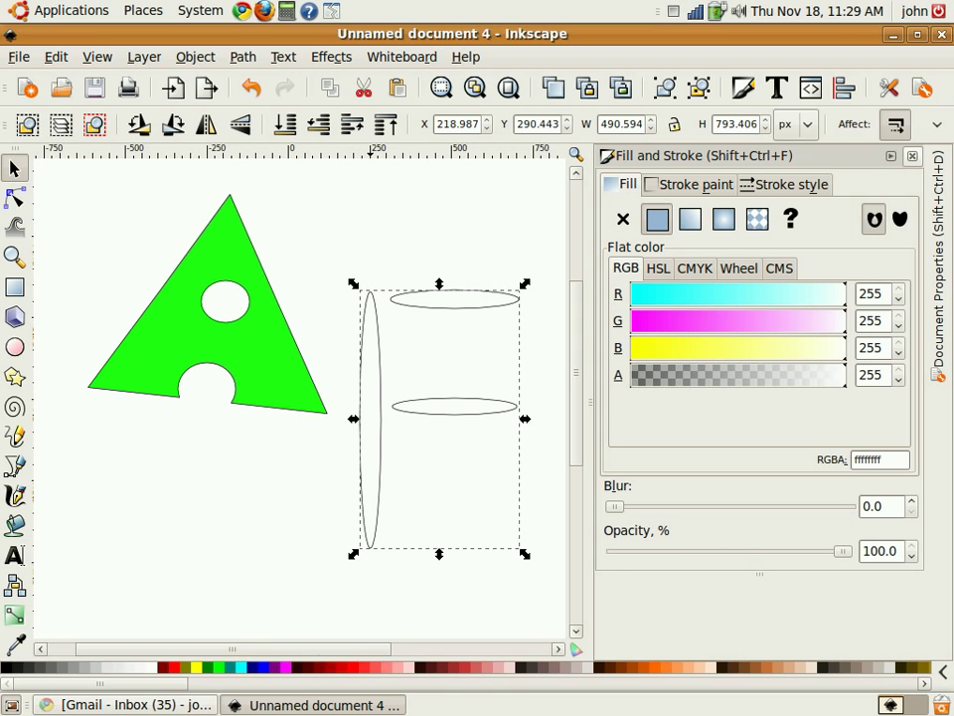
Draw a second F from a tall ellipse and two overlapping horizontal ellipses, about 493 by 833 px overall, in the empty area beside the first
{"action": "left_click_drag", "start_coordinate": [362, 652], "coordinate": [490, 668]}
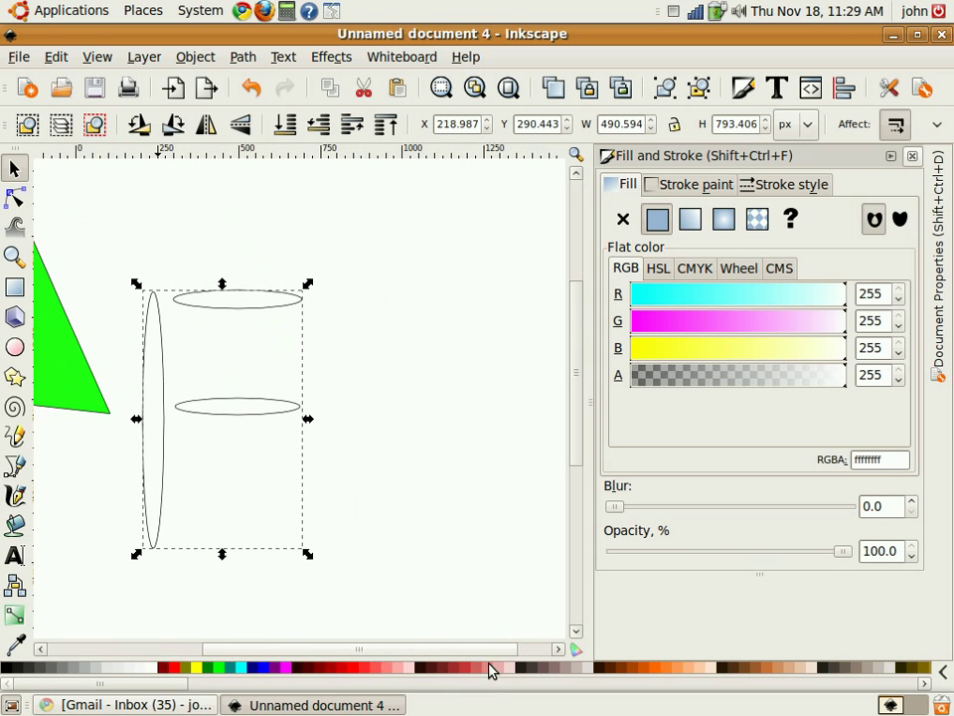
{"action": "left_click", "coordinate": [15, 347]}
{"action": "left_click_drag", "start_coordinate": [375, 298], "coordinate": [420, 567]}
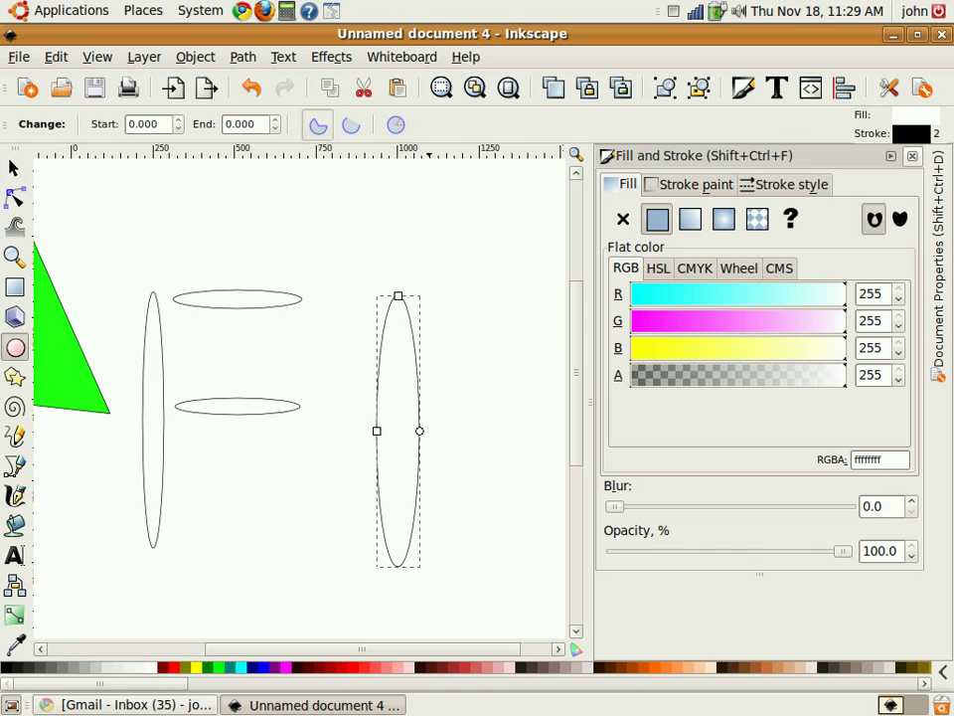
{"action": "left_click_drag", "start_coordinate": [394, 324], "coordinate": [529, 298]}
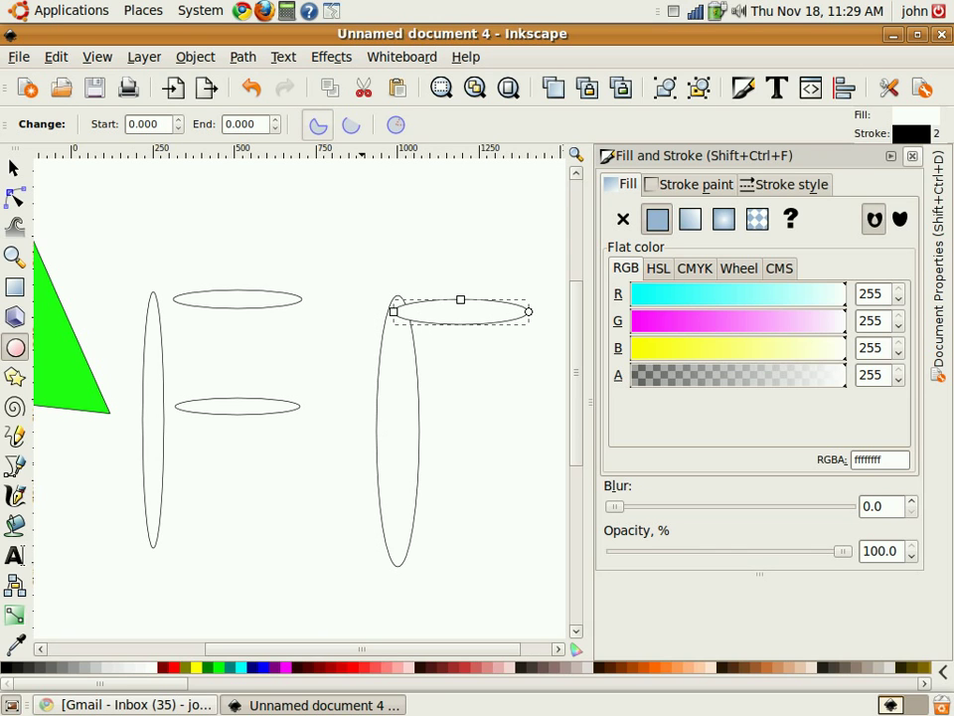
{"action": "left_click_drag", "start_coordinate": [398, 404], "coordinate": [537, 428]}
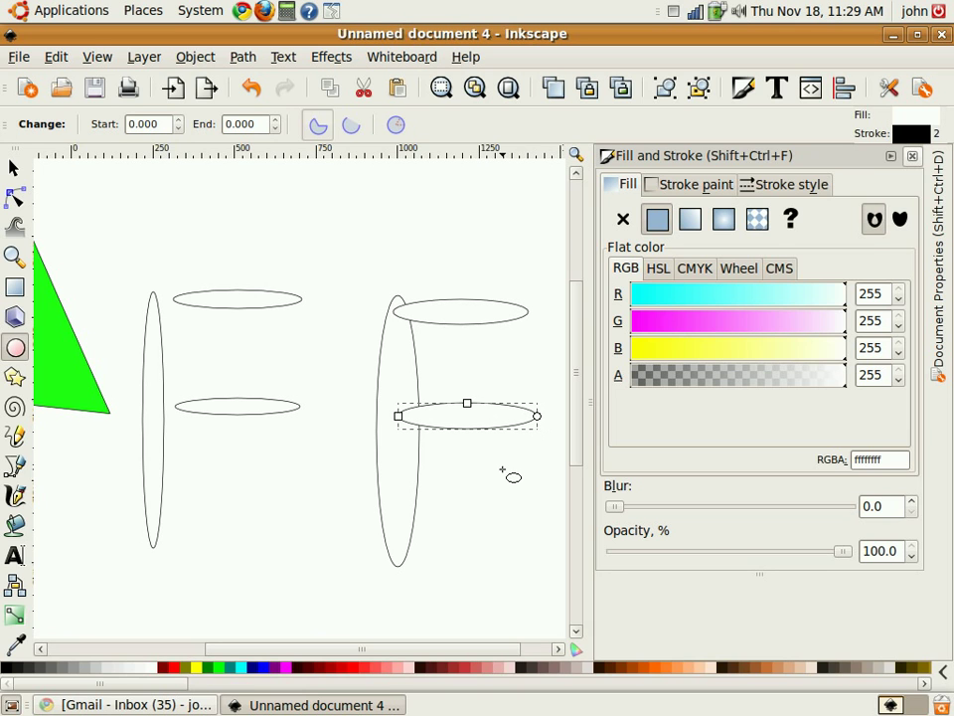
{"action": "key", "text": "Escape"}
Merge the three overlapping ellipses of the second F into one outline with Union
{"action": "left_click_drag", "start_coordinate": [356, 241], "coordinate": [336, 314]}
{"action": "key", "text": "ctrl+z"}
{"action": "key", "text": "s"}
{"action": "mouse_move", "coordinate": [349, 254]}
{"action": "left_mouse_down"}
{"action": "mouse_move", "coordinate": [532, 537]}
{"action": "mouse_move", "coordinate": [553, 593]}
{"action": "left_mouse_up"}
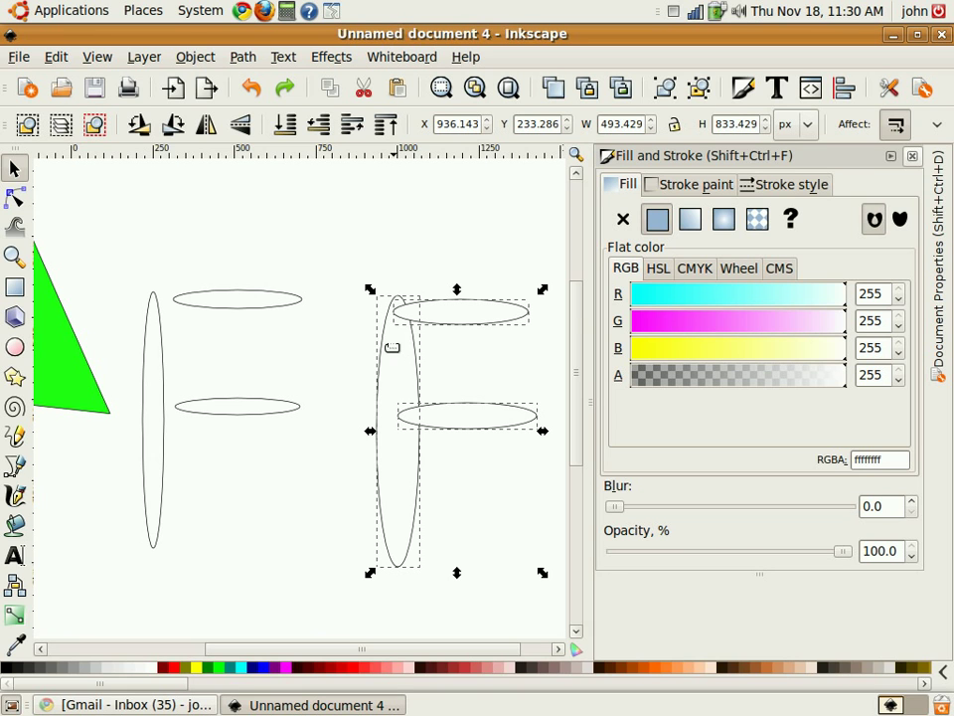
{"action": "left_click", "coordinate": [247, 60]}
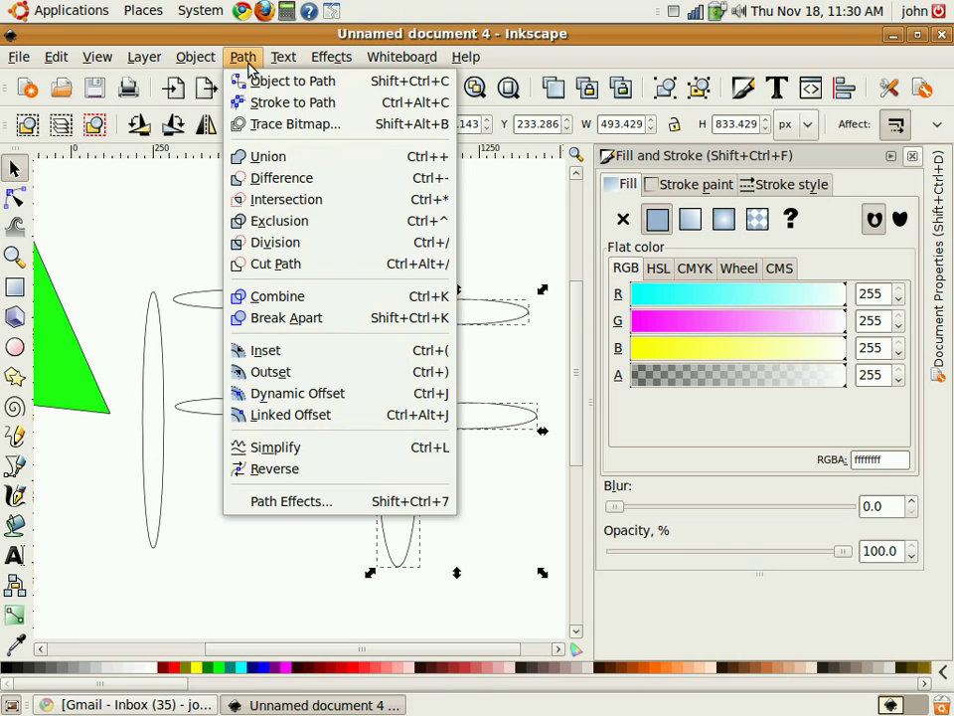
{"action": "left_click", "coordinate": [259, 159]}
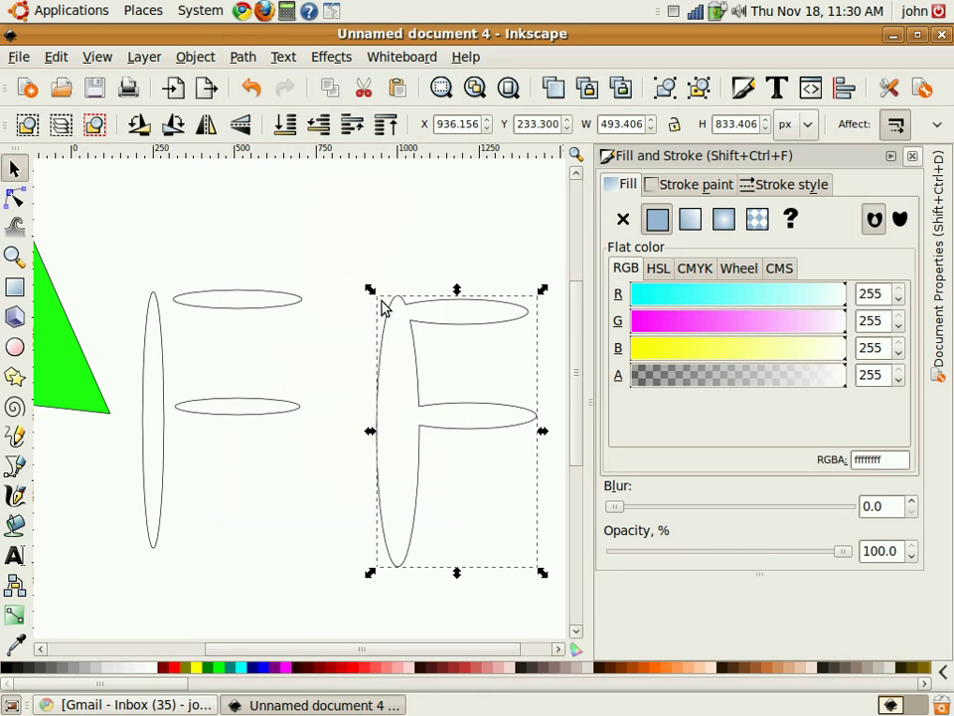
Reshape the merged F by moving the nodes at the top bar's joint, on the middle bar and on the stem below it
{"action": "left_click", "coordinate": [15, 199]}
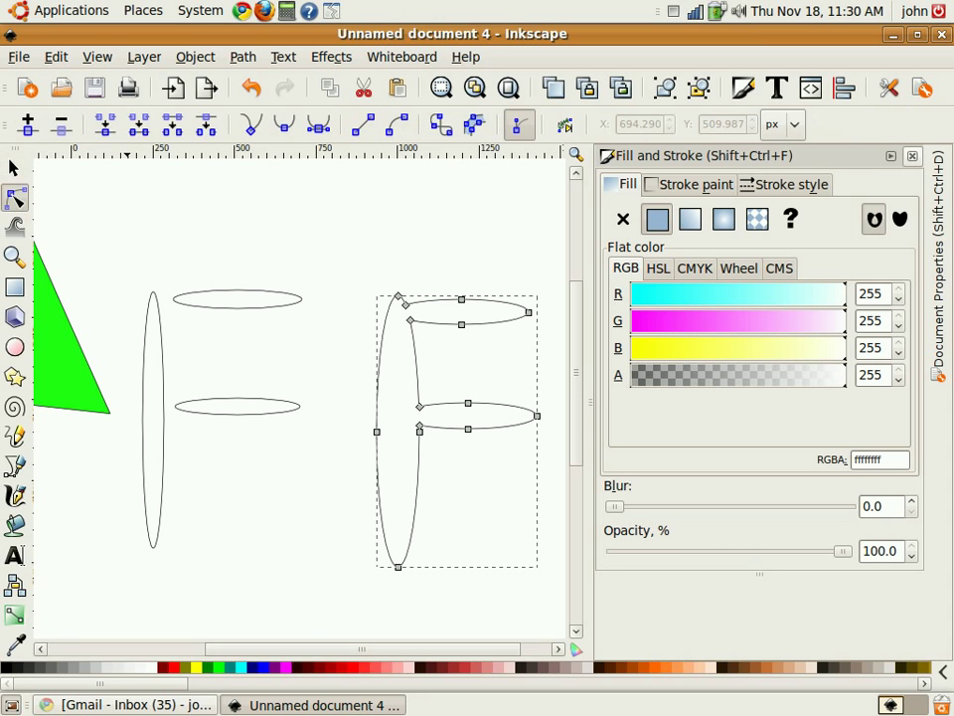
{"action": "left_click", "coordinate": [414, 298]}
{"action": "left_click_drag", "start_coordinate": [415, 298], "coordinate": [416, 332]}
{"action": "left_click_drag", "start_coordinate": [467, 404], "coordinate": [413, 452]}
{"action": "left_click", "coordinate": [420, 431]}
{"action": "left_click", "coordinate": [331, 407]}
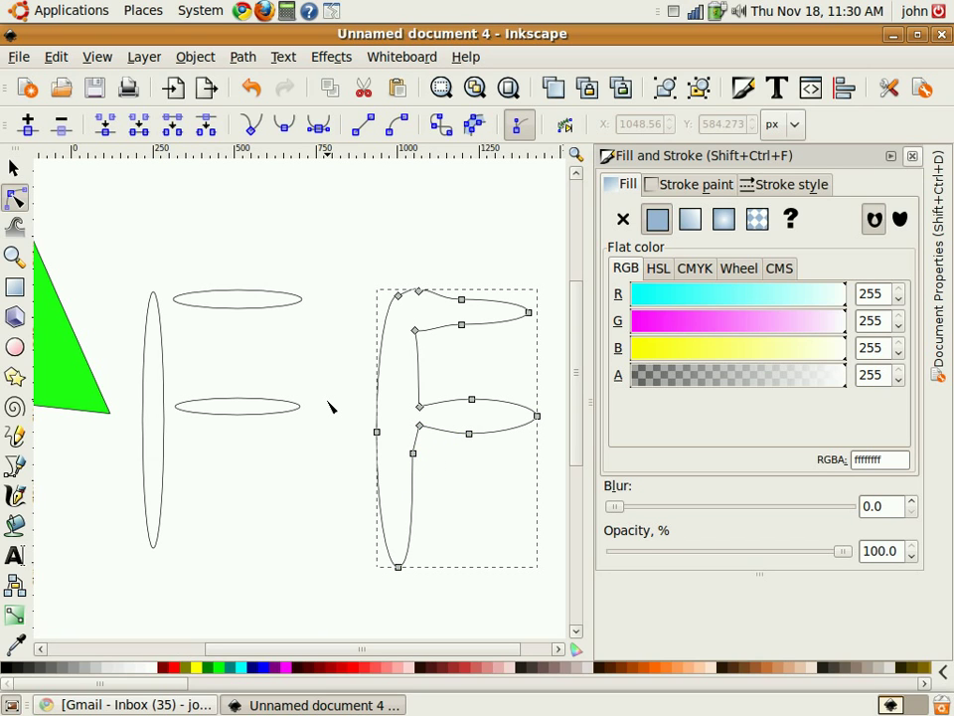
{"action": "left_click", "coordinate": [245, 60]}
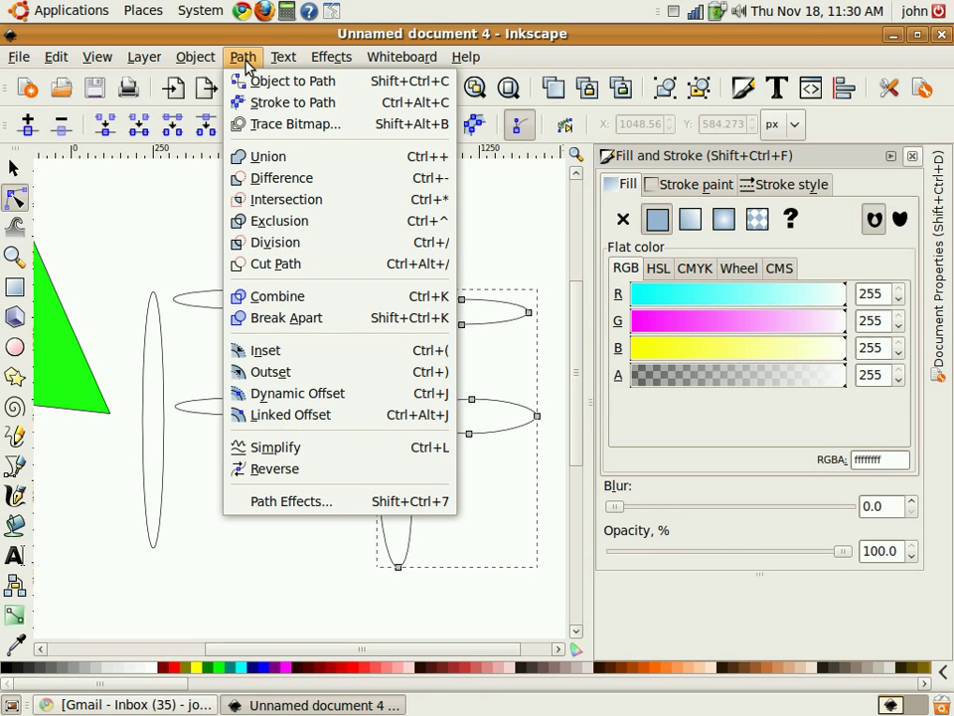
{"action": "left_click", "coordinate": [196, 184]}
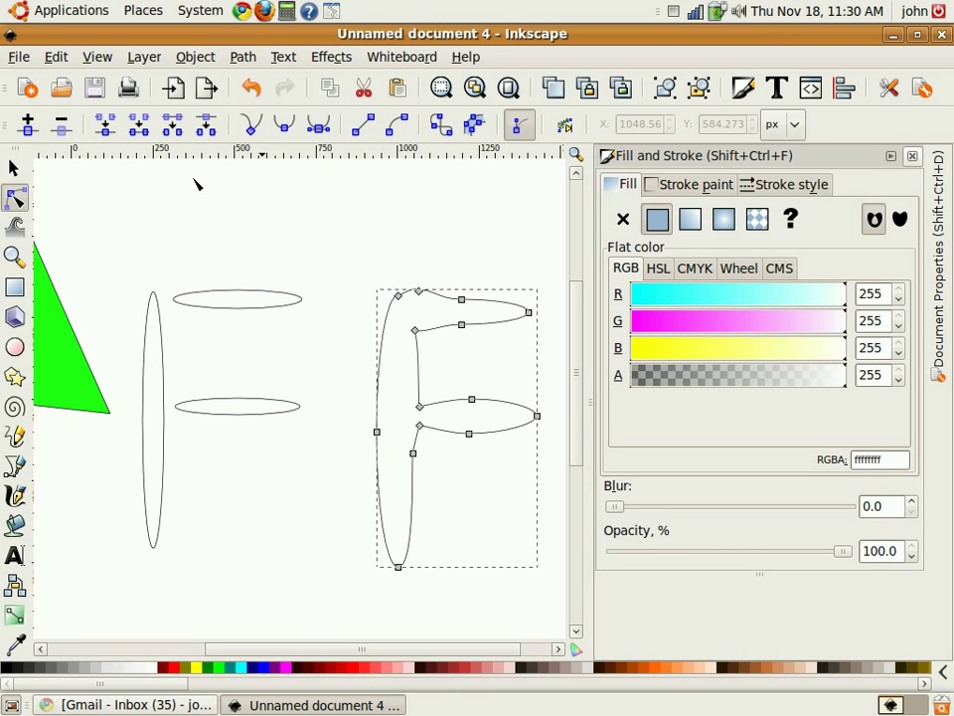